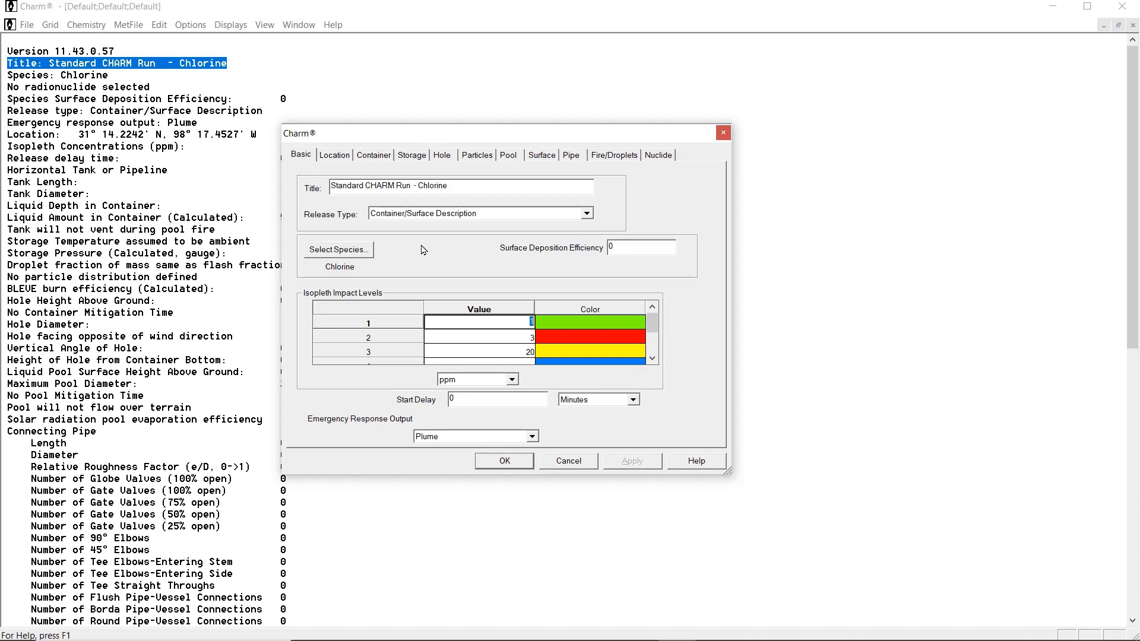
Step: Examine the available release types and the chemical species list, keeping Container/Surface Description and Chlorine
click(586, 214)
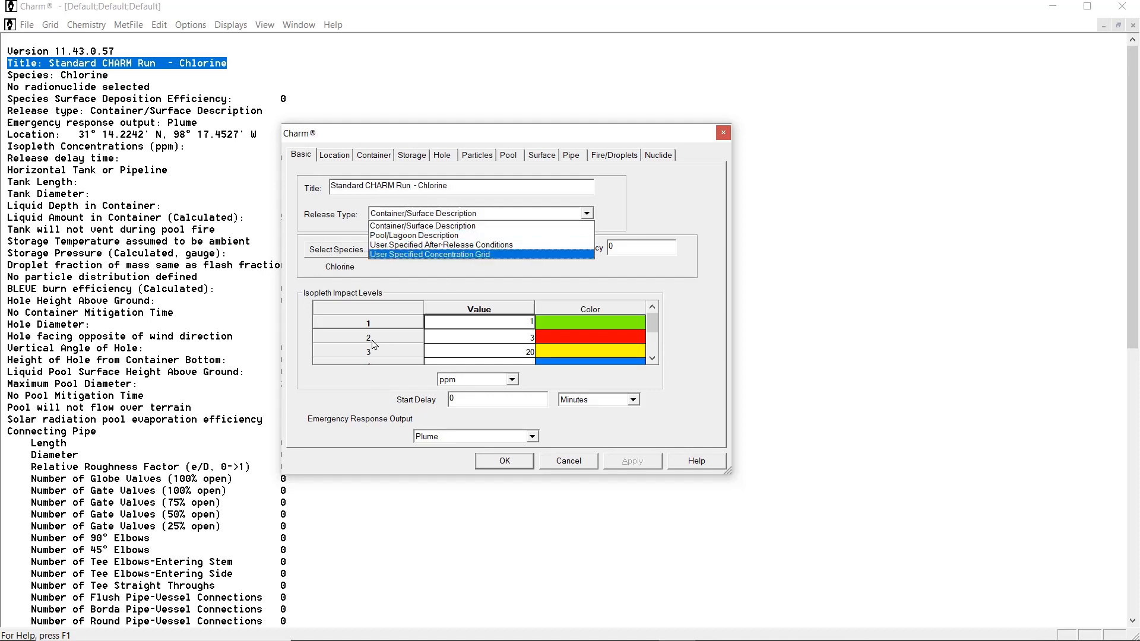
click(657, 190)
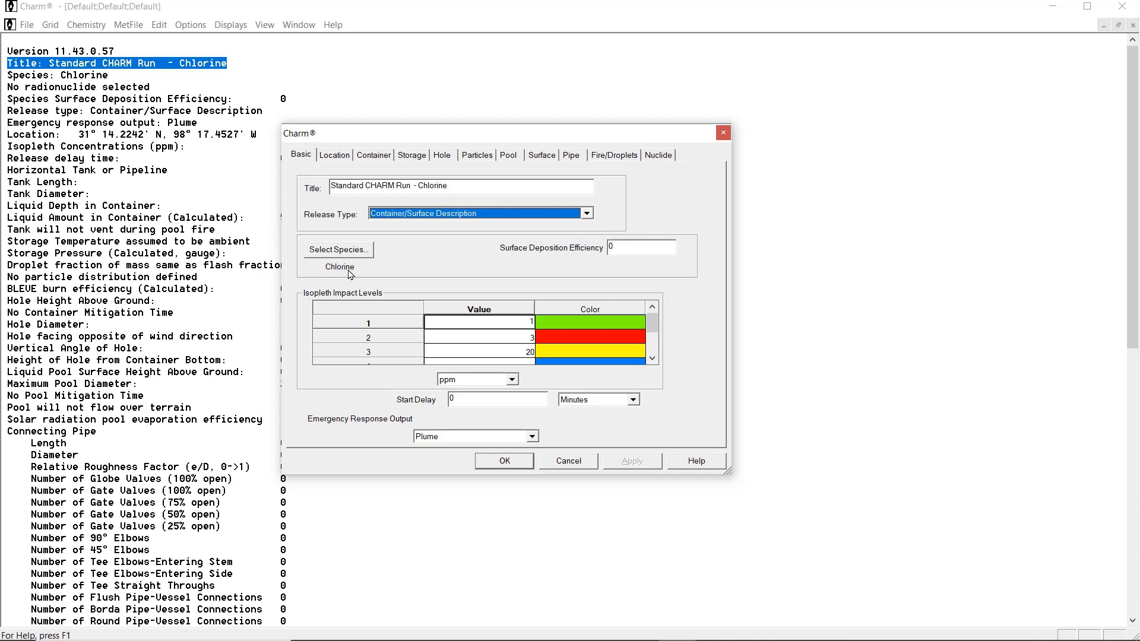
click(339, 252)
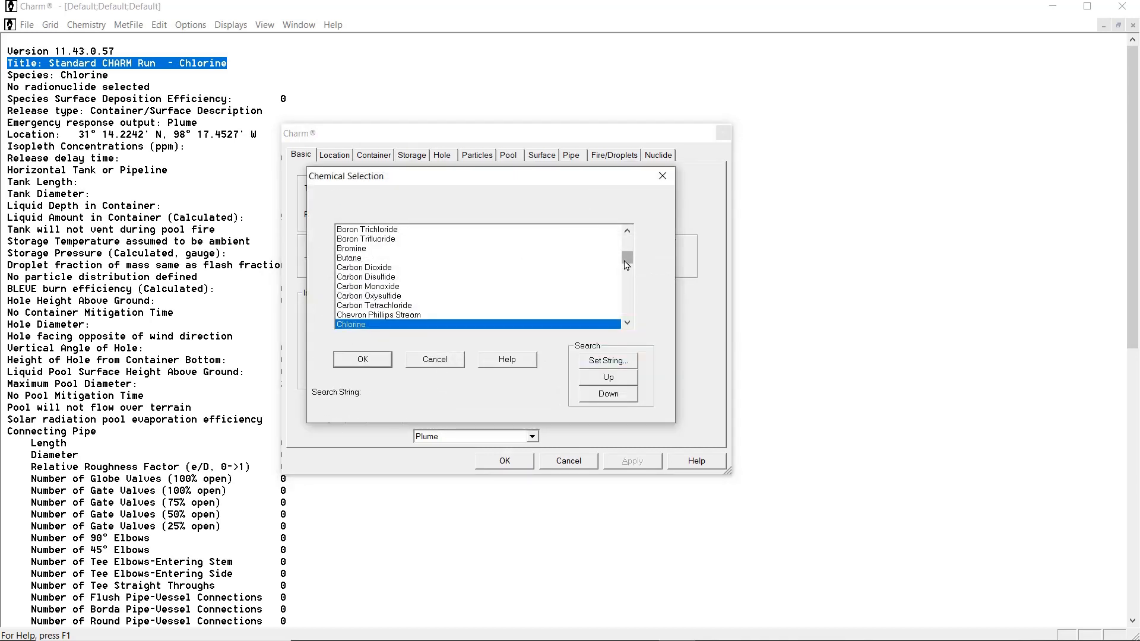
mouse_move(627, 258)
mouse_down()
mouse_move(629, 280)
mouse_move(628, 260)
mouse_up()
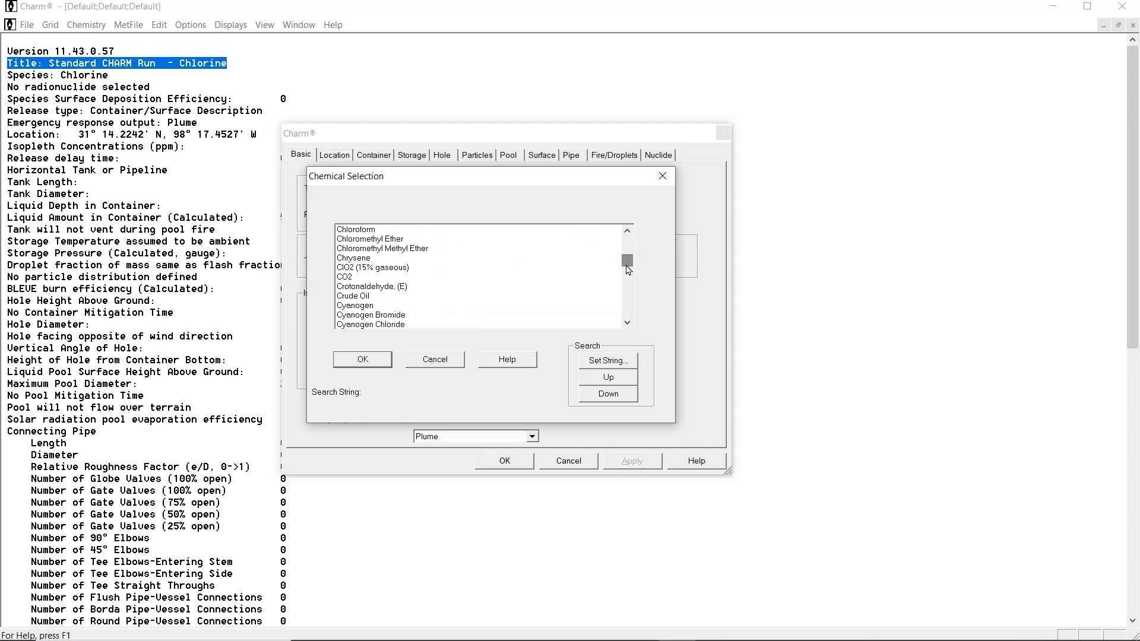
click(444, 362)
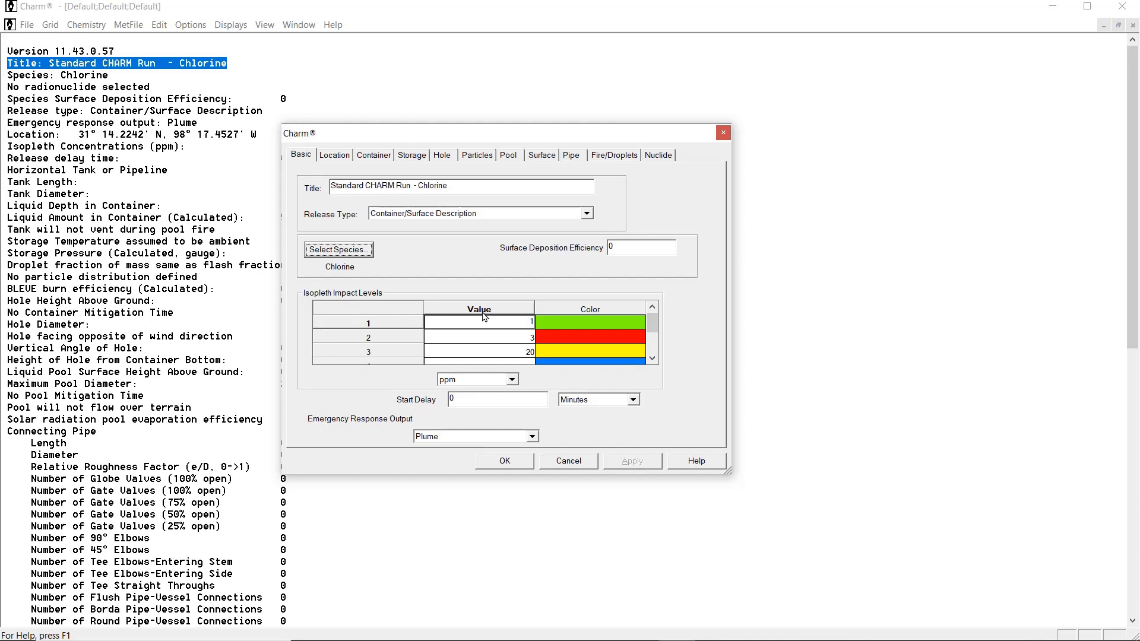
Step: Examine all isopleth impact level rows, their concentration unit choices, and the emergency response output options
drag(652, 323, 655, 354)
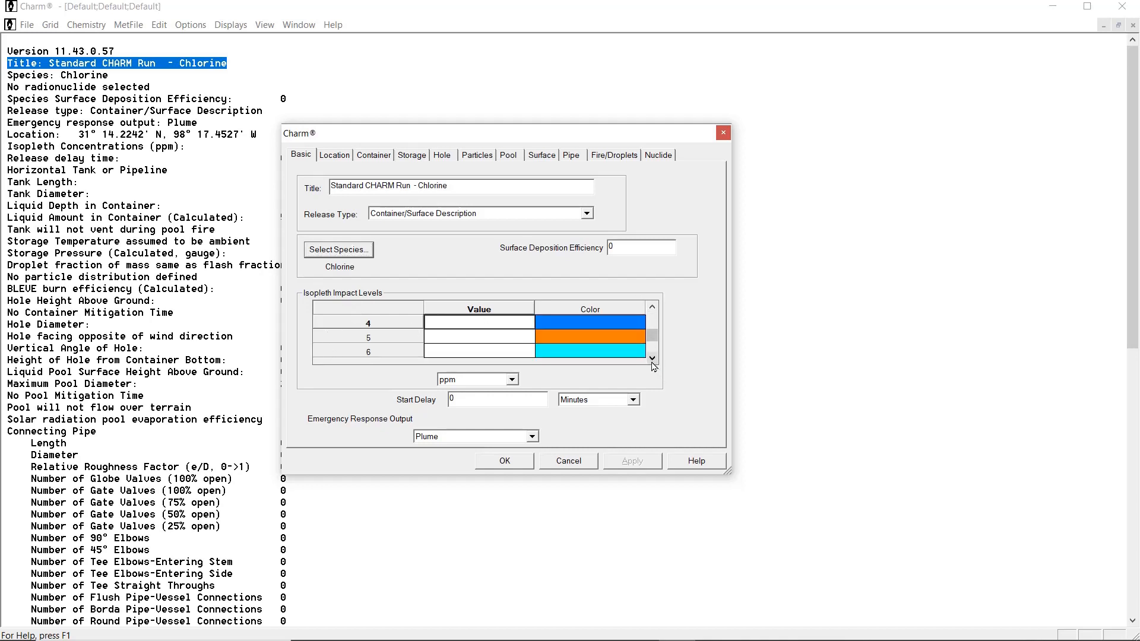
click(653, 362)
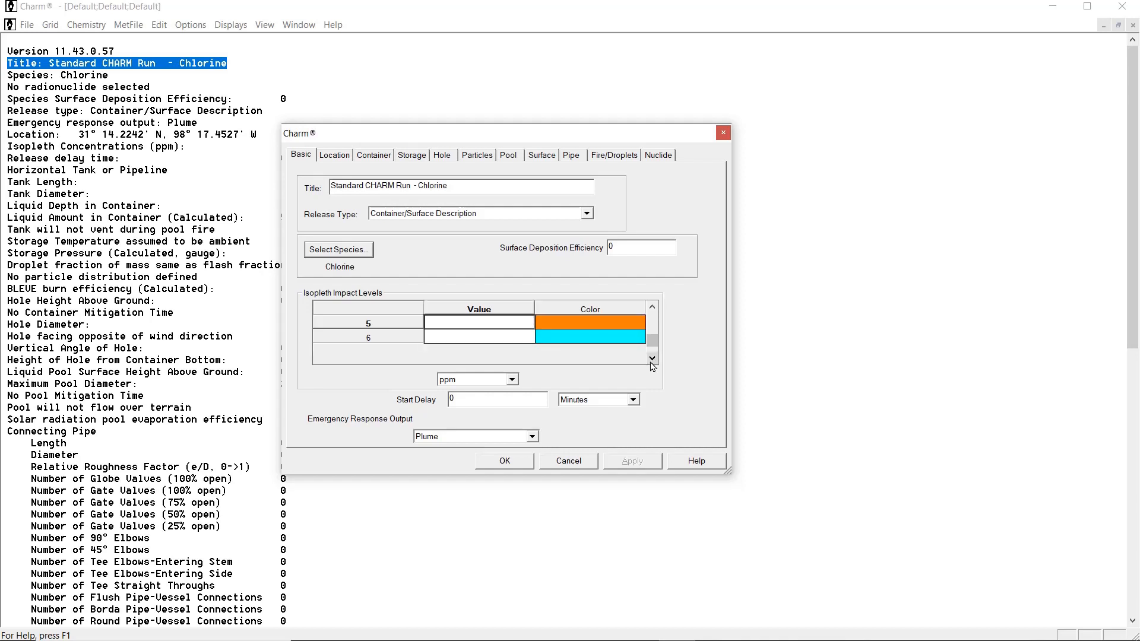
click(652, 307)
click(651, 307)
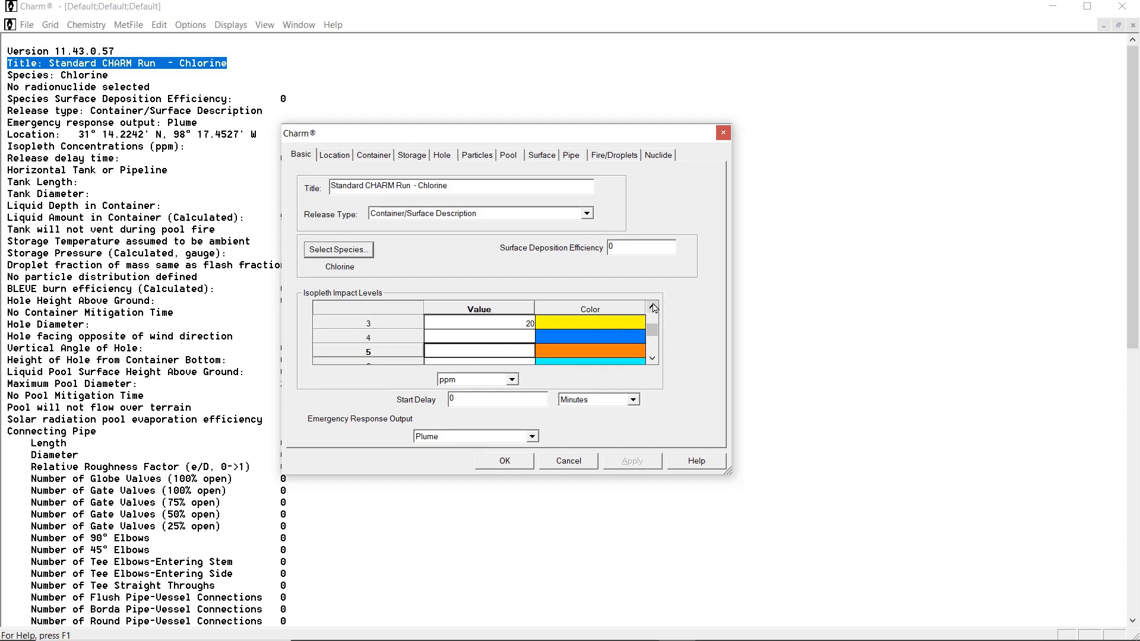
click(652, 307)
click(652, 307)
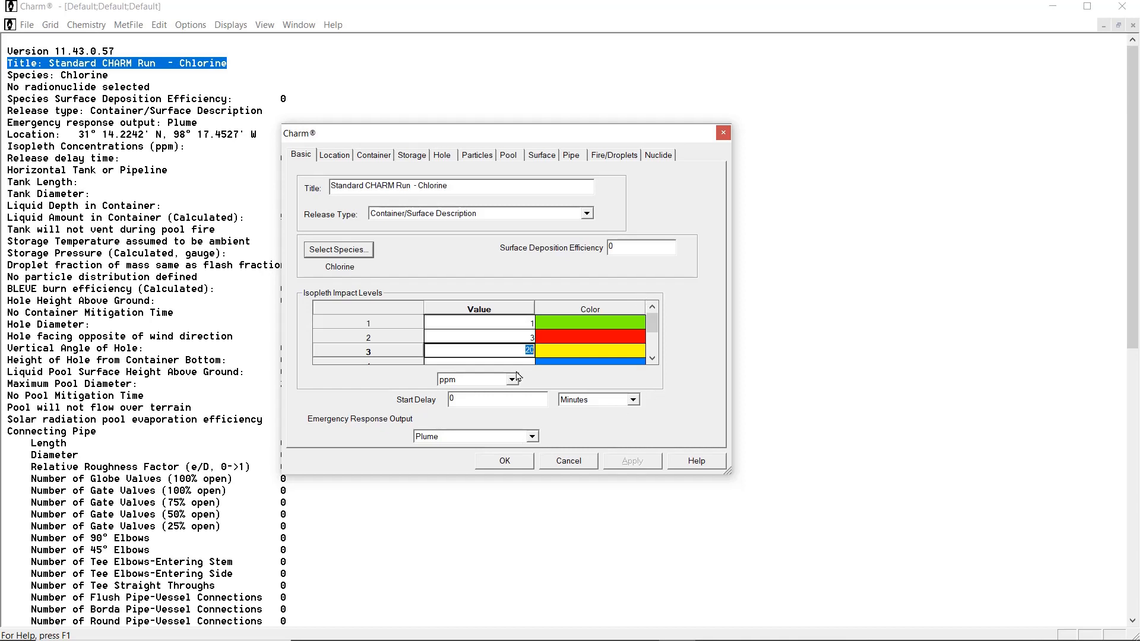
click(512, 380)
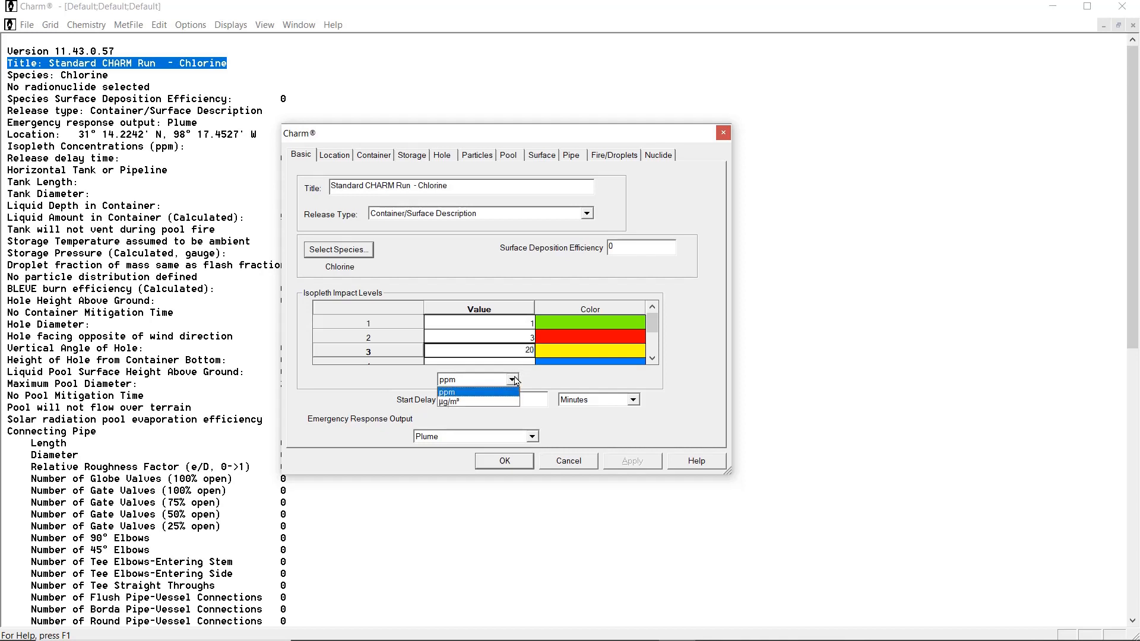
click(511, 380)
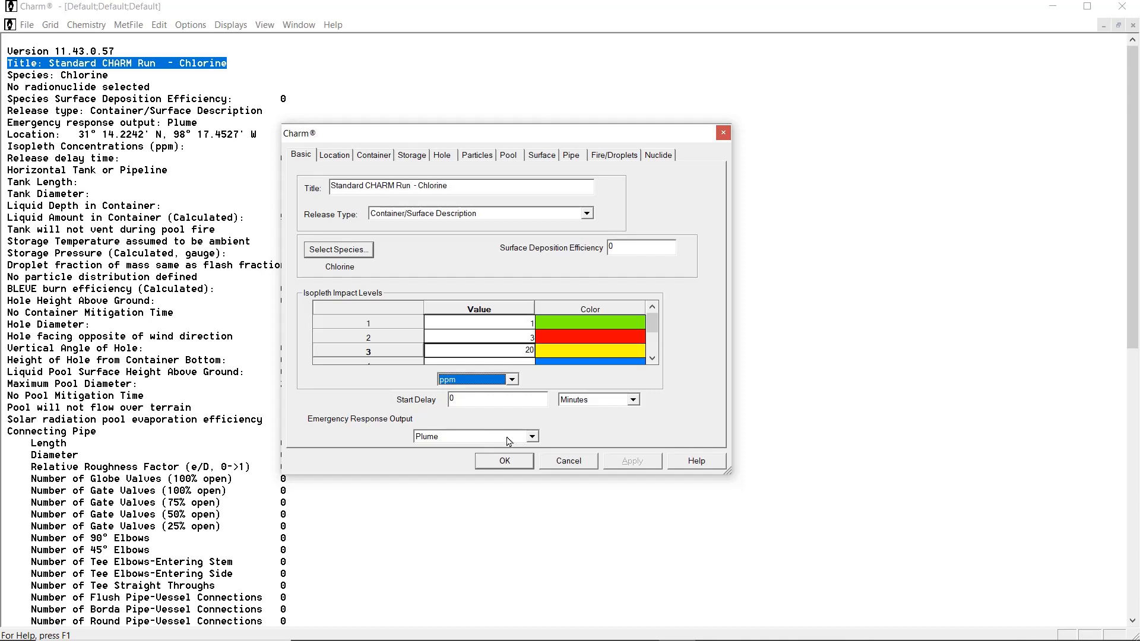
click(532, 437)
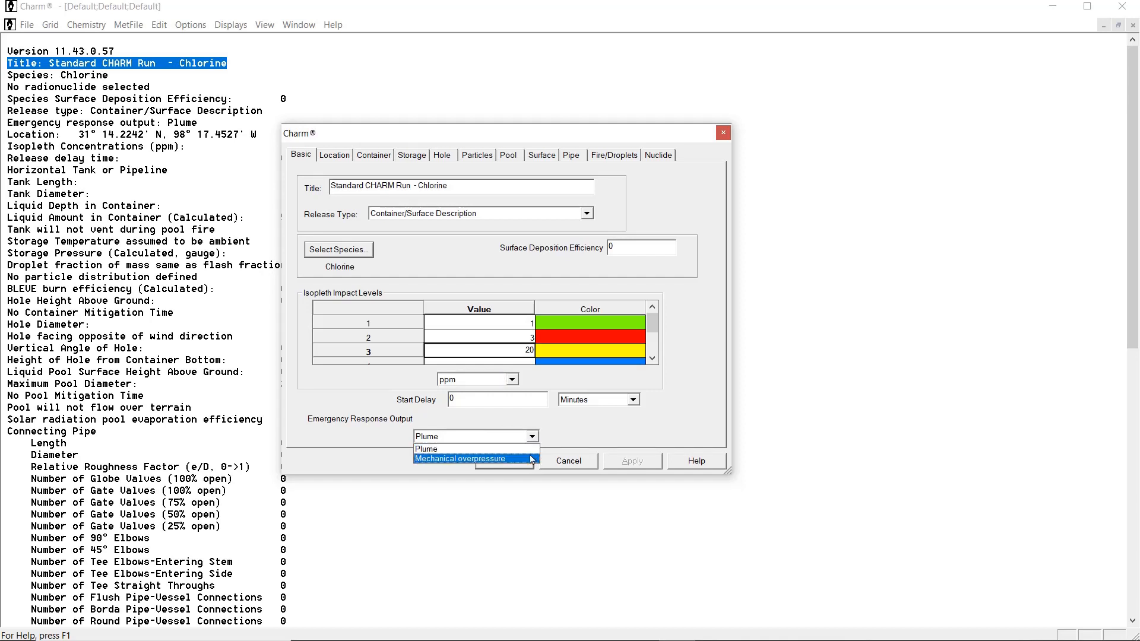
click(556, 434)
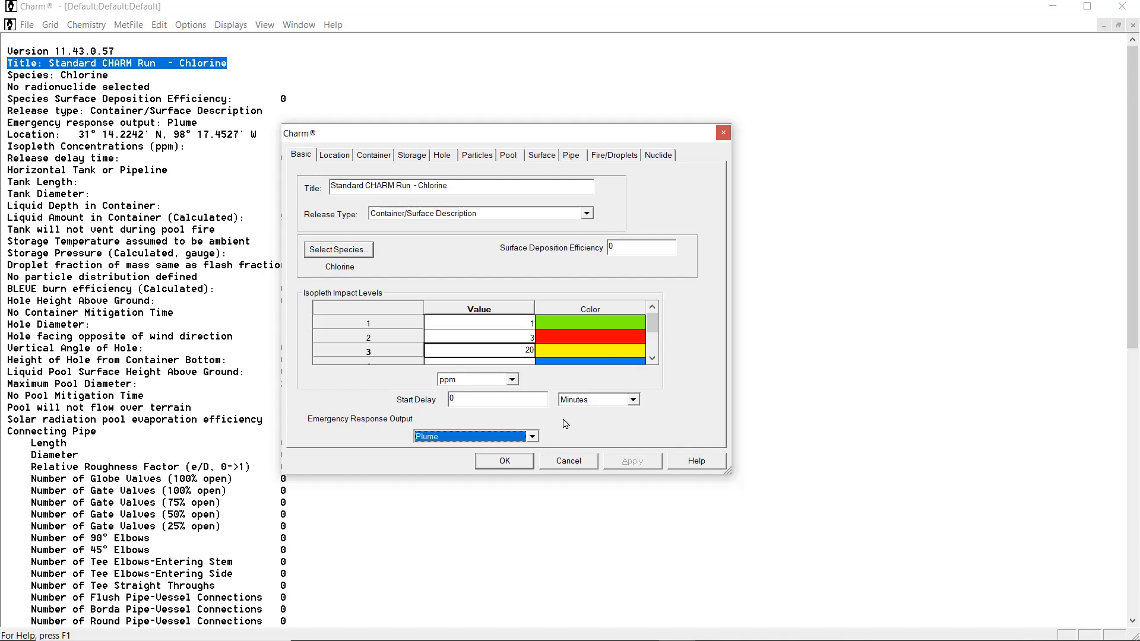
click(334, 156)
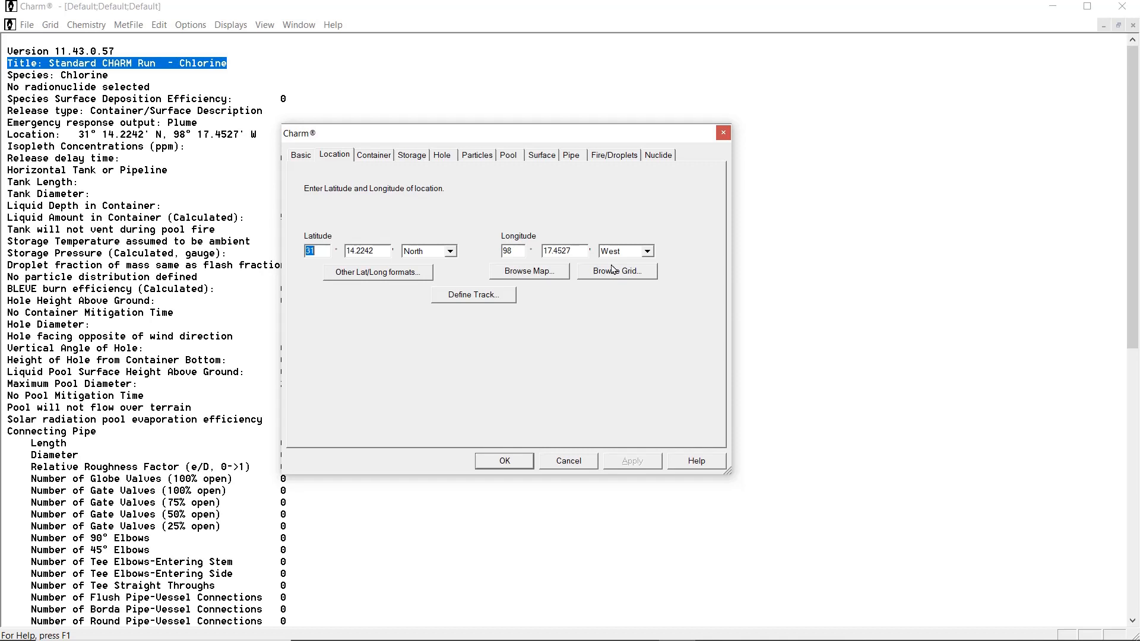
click(530, 271)
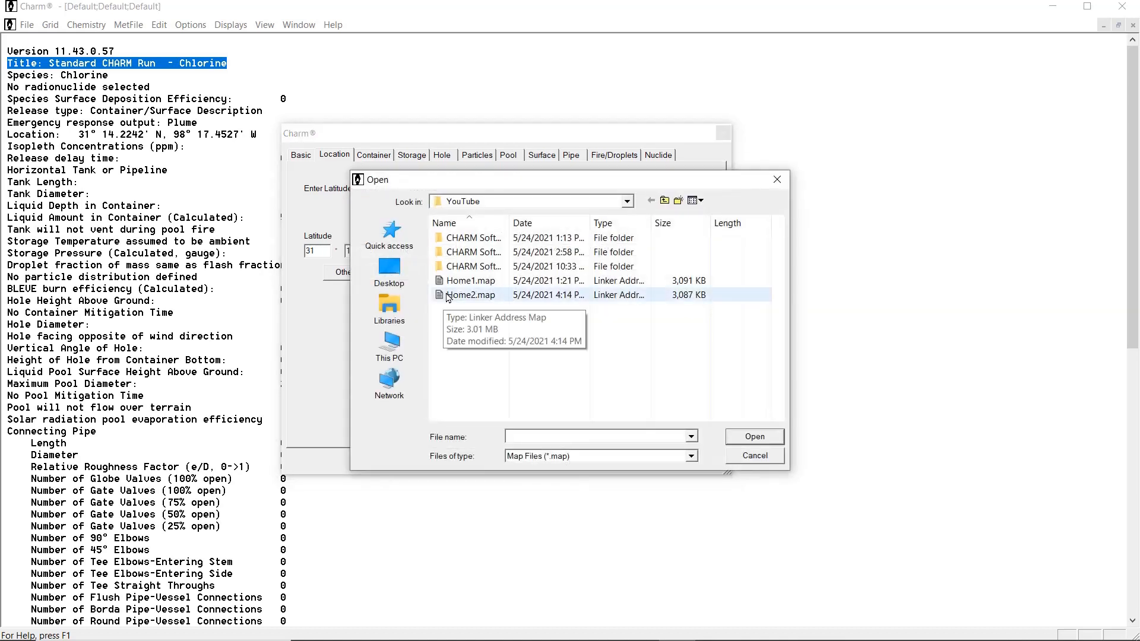
double_click(447, 295)
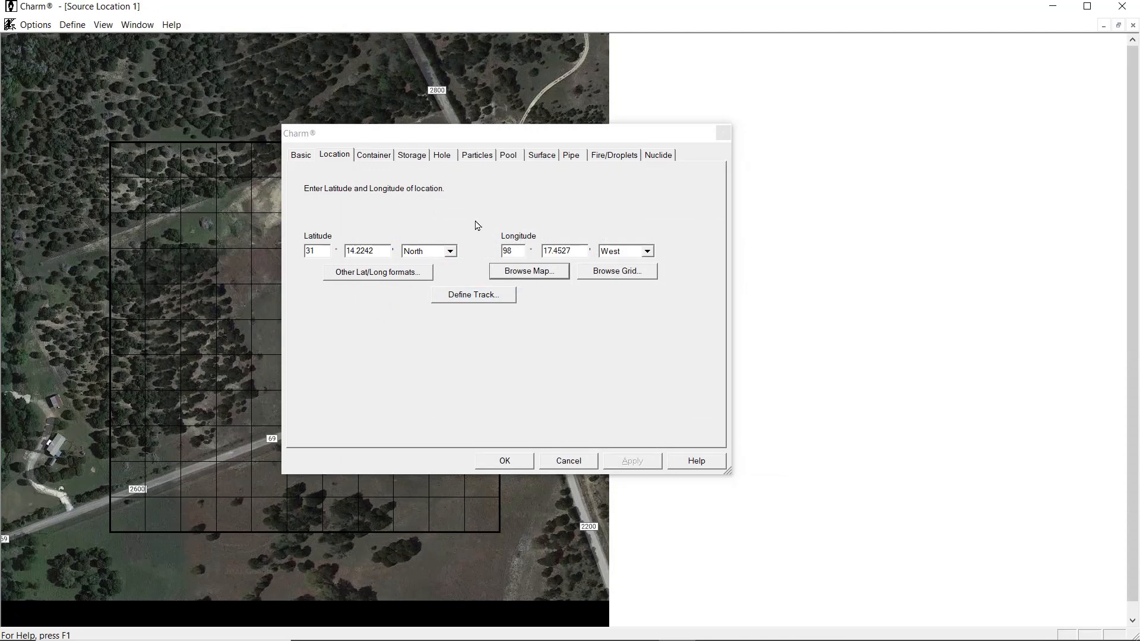
drag(470, 131, 813, 80)
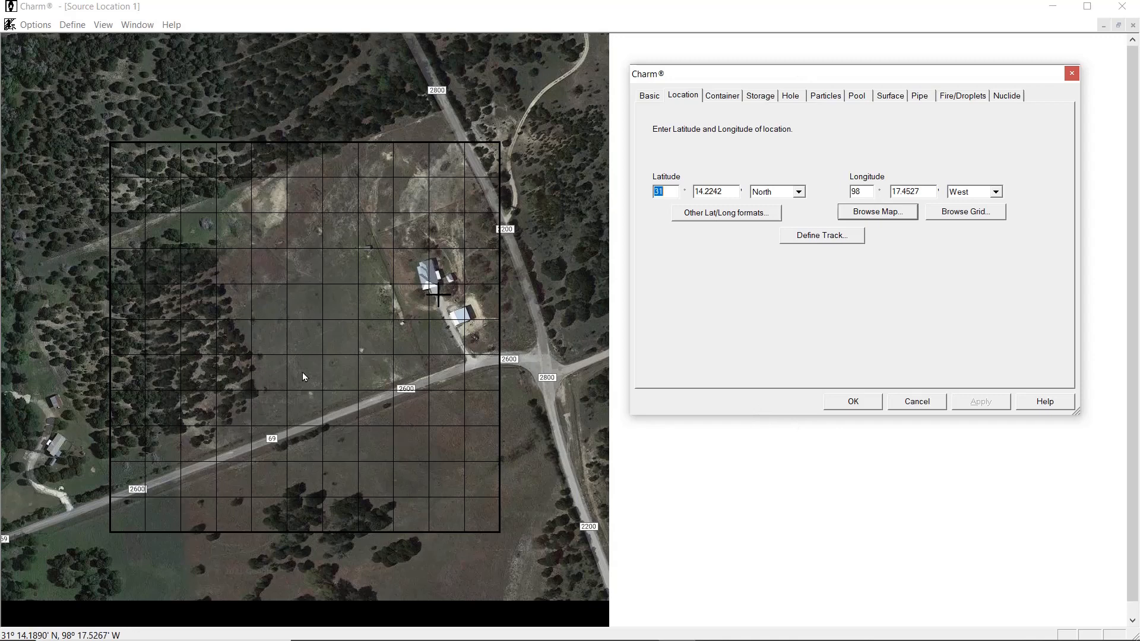
click(440, 300)
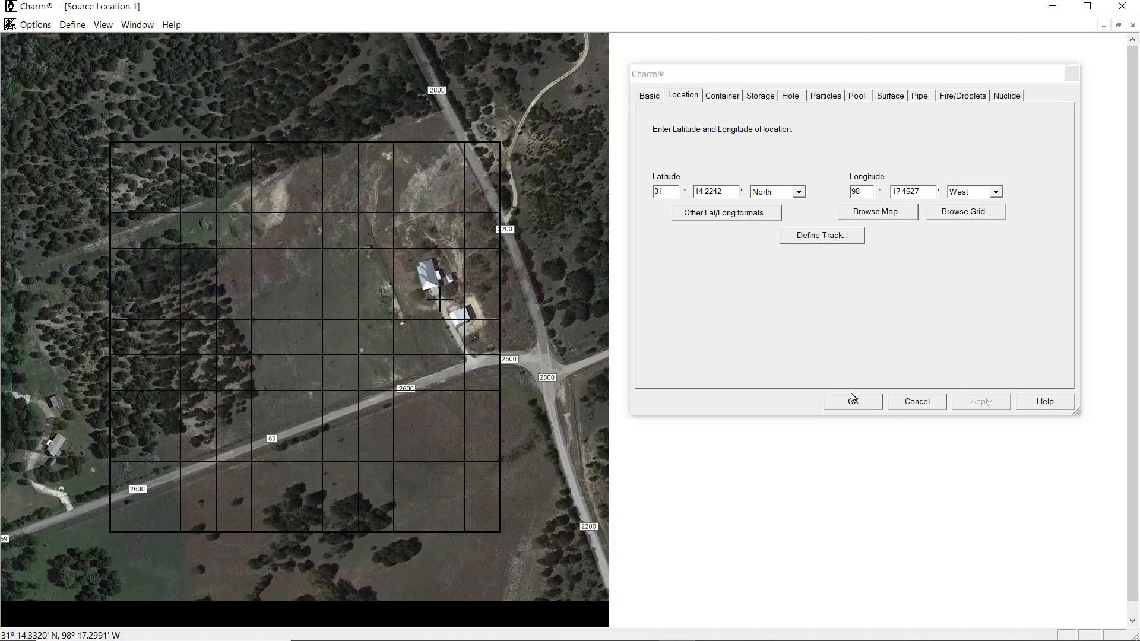
click(35, 24)
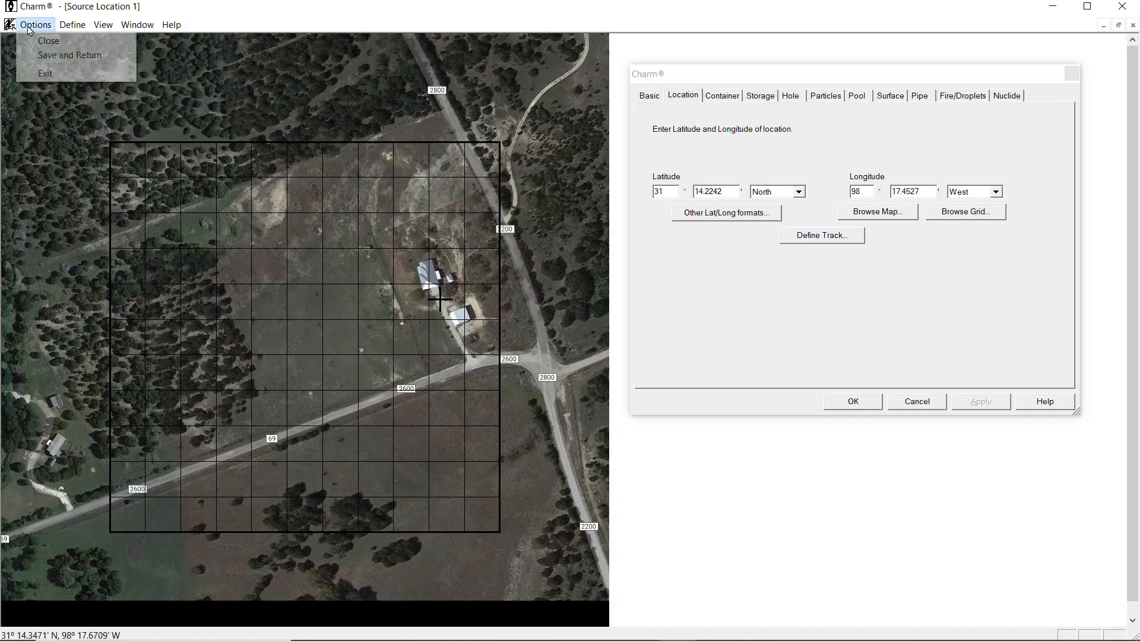
click(48, 57)
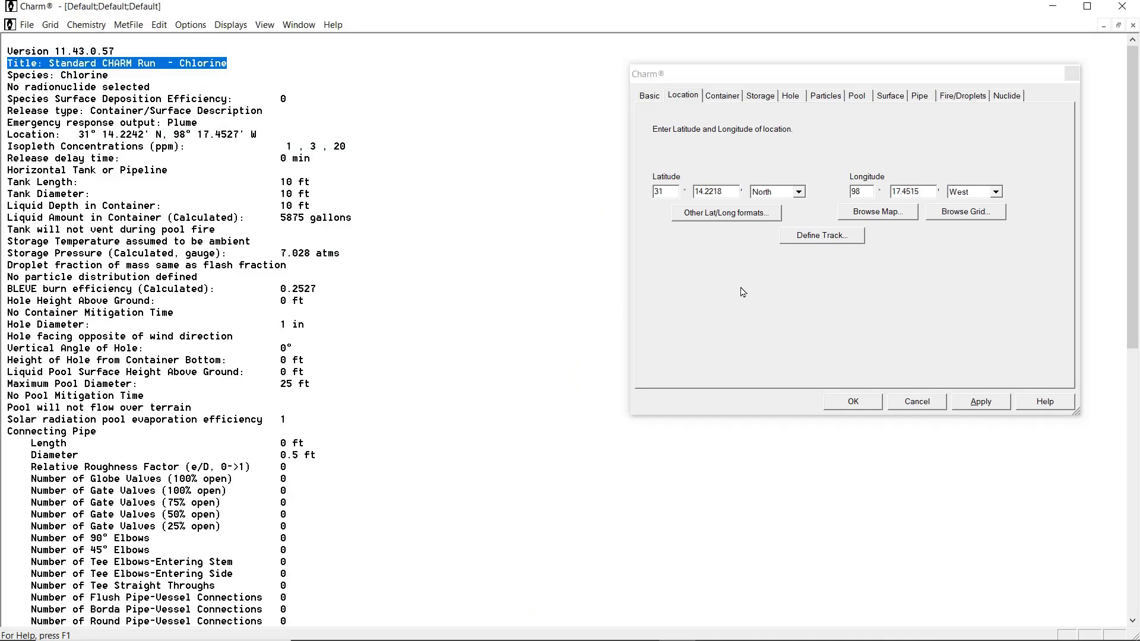
Step: Examine the columns of the source track definition table and leave it without defining a track
click(803, 237)
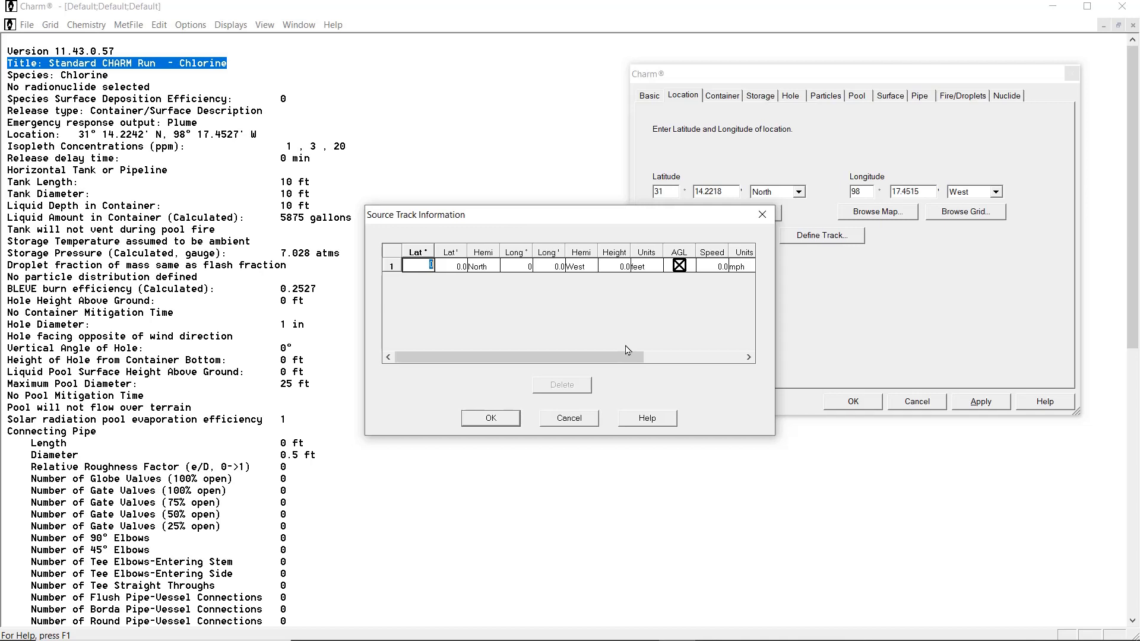
drag(626, 357, 556, 377)
click(569, 418)
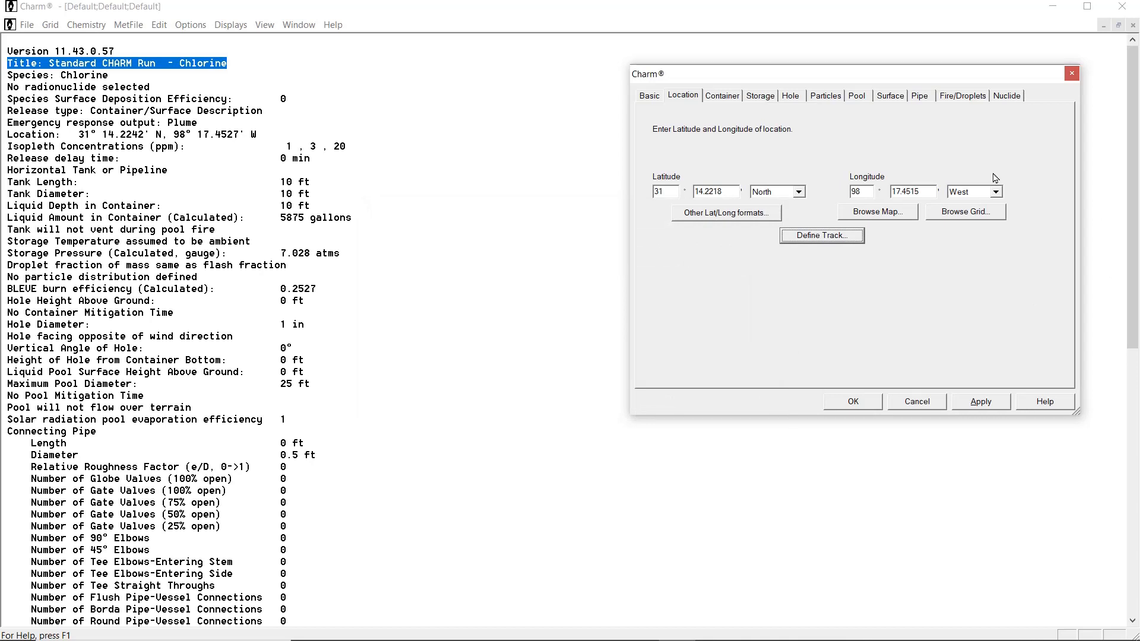
Step: Try the spherical tank as container type and return it to Horizontal tank or pipeline
click(718, 97)
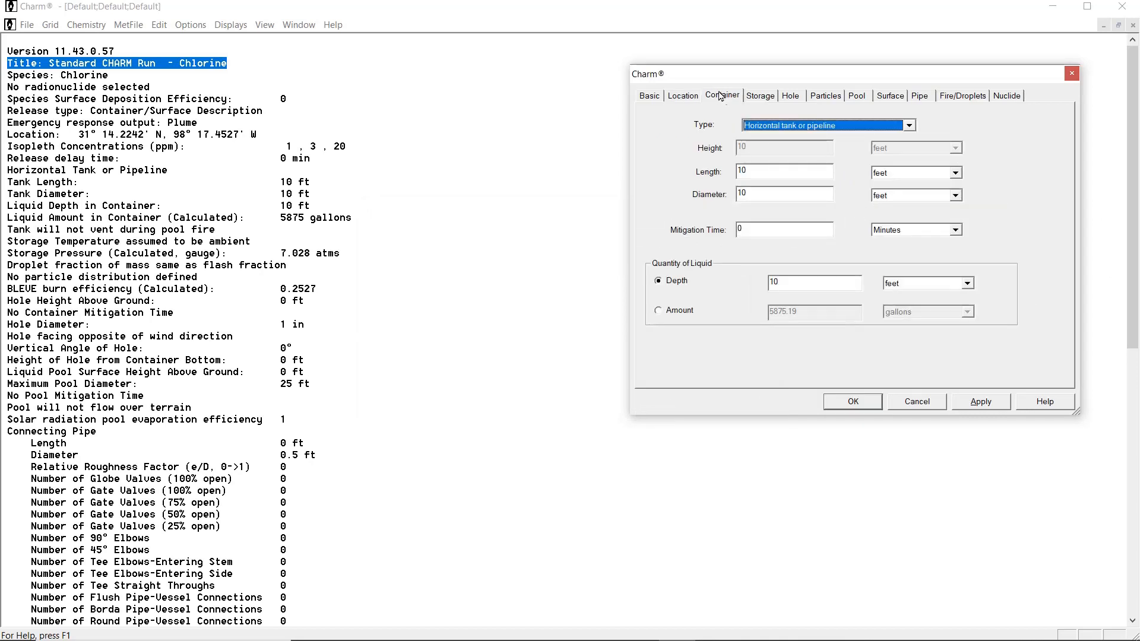
click(910, 125)
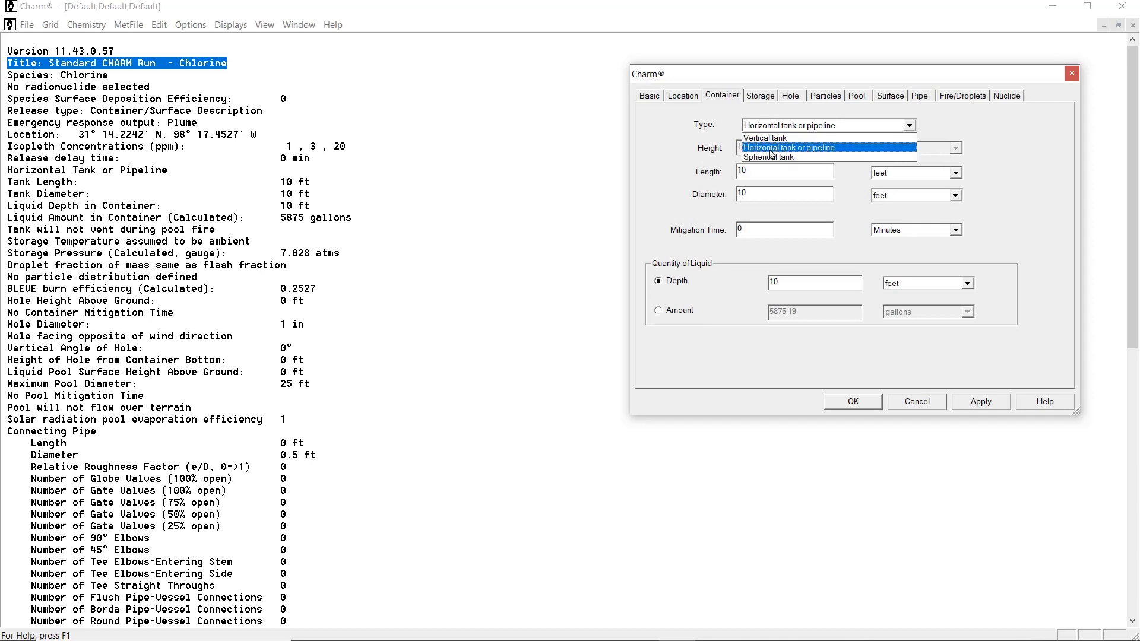
click(672, 189)
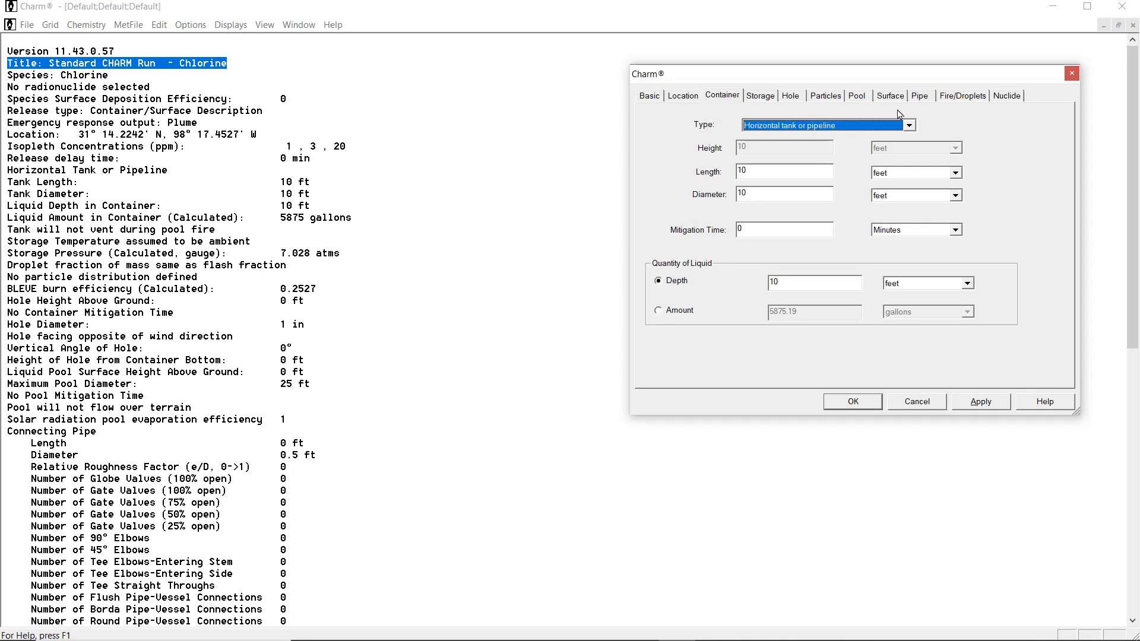
click(908, 126)
click(783, 159)
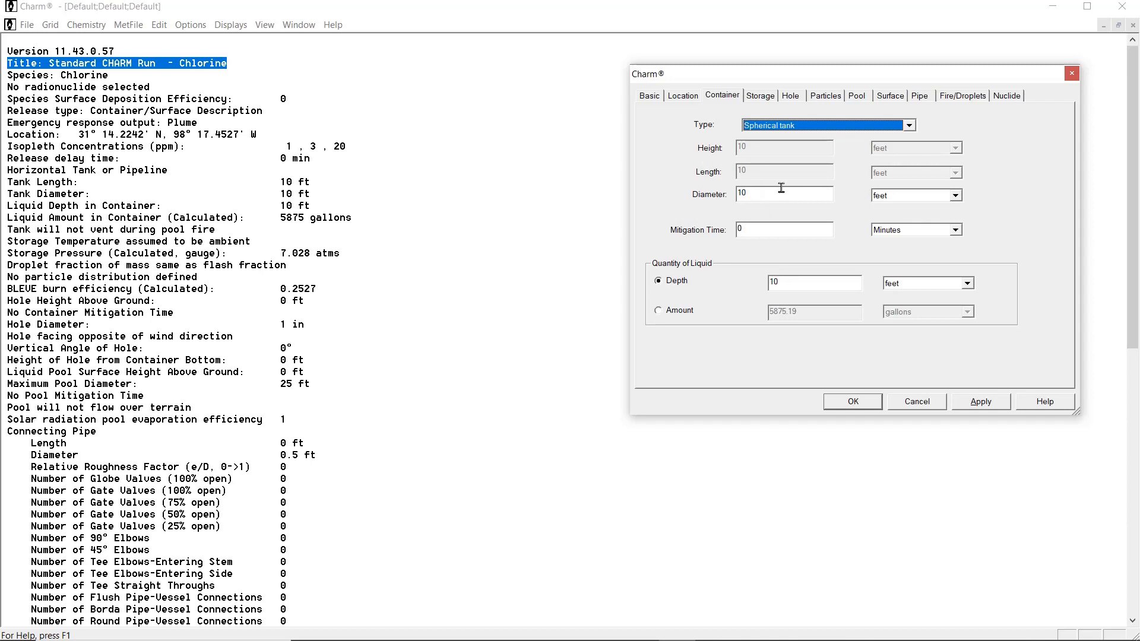
click(908, 126)
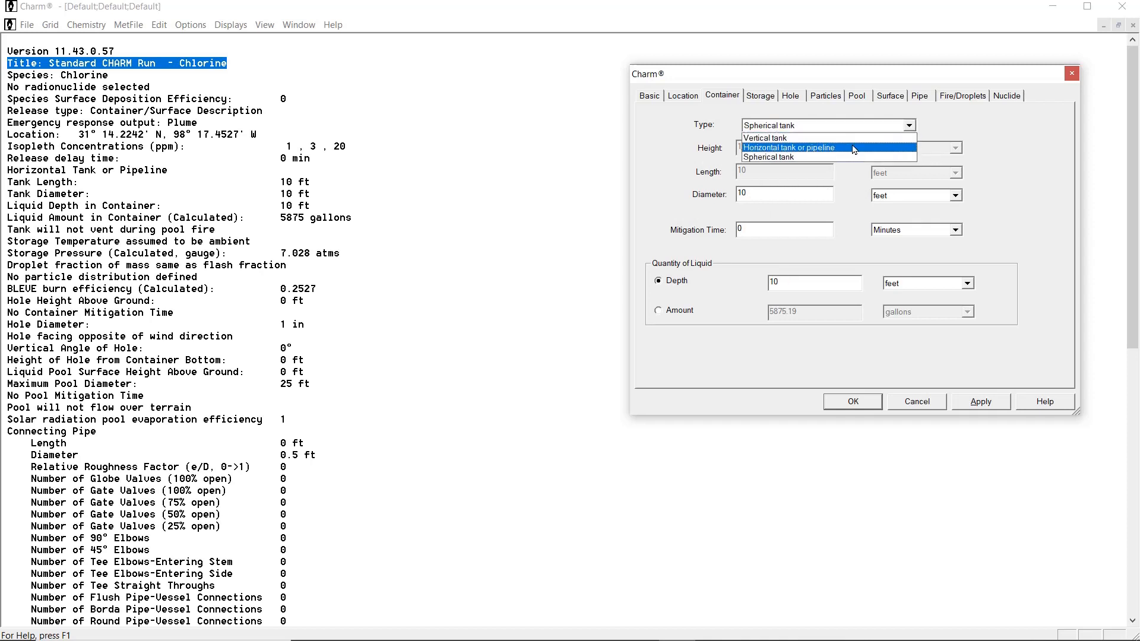
click(834, 148)
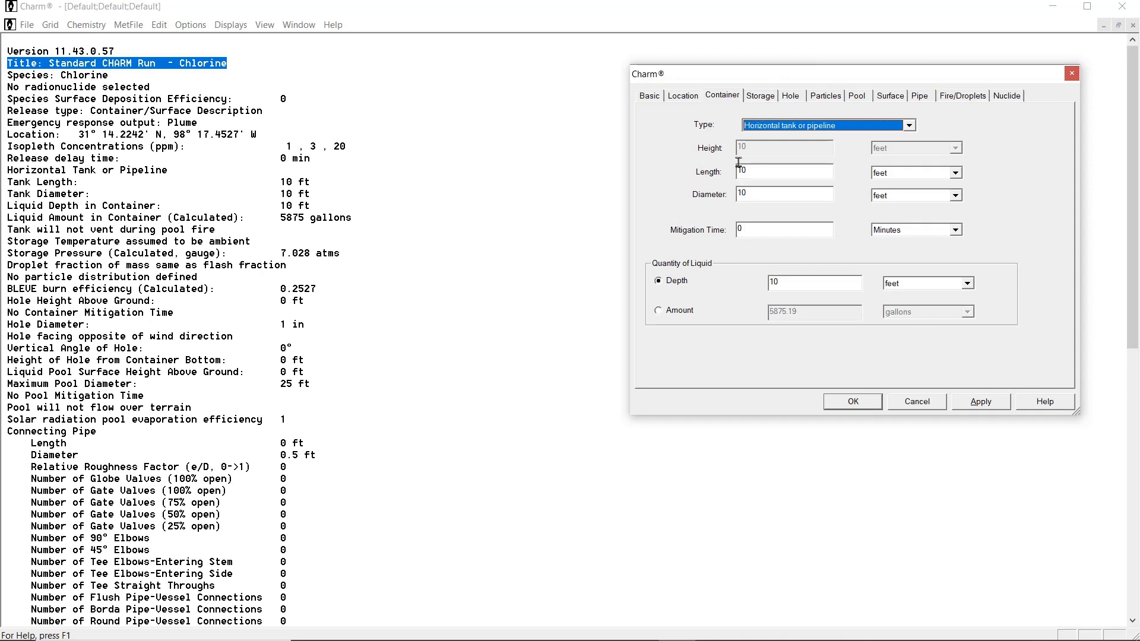
Step: Examine the storage conditions, the hole settings with their diameter units, the particle size distribution and the pool settings
click(765, 96)
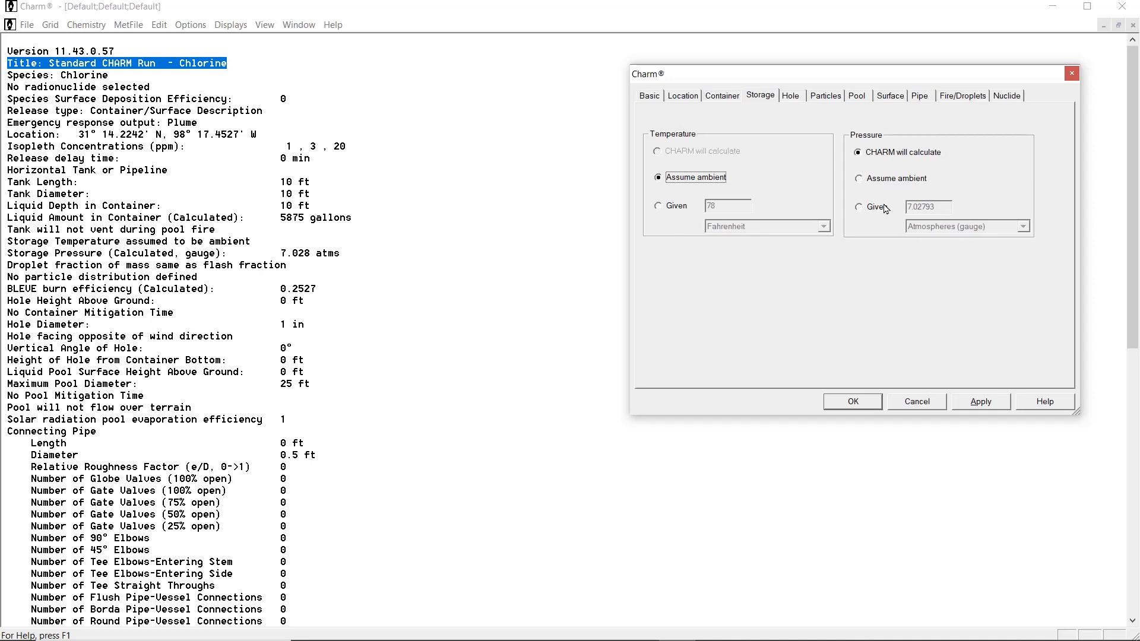
click(792, 97)
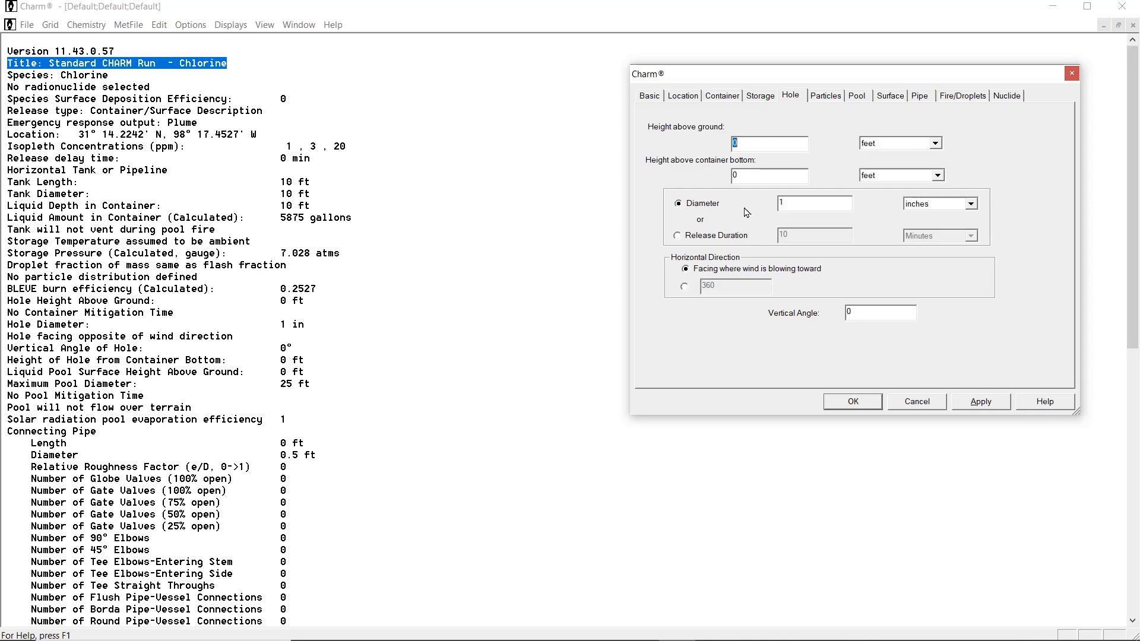
click(971, 205)
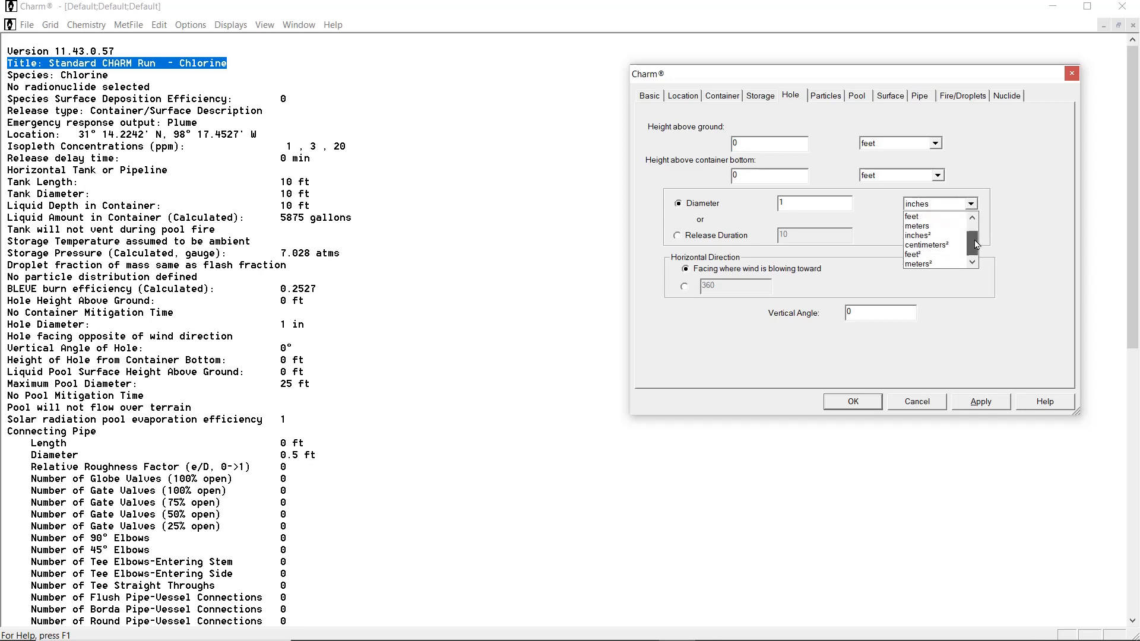
drag(976, 238, 977, 252)
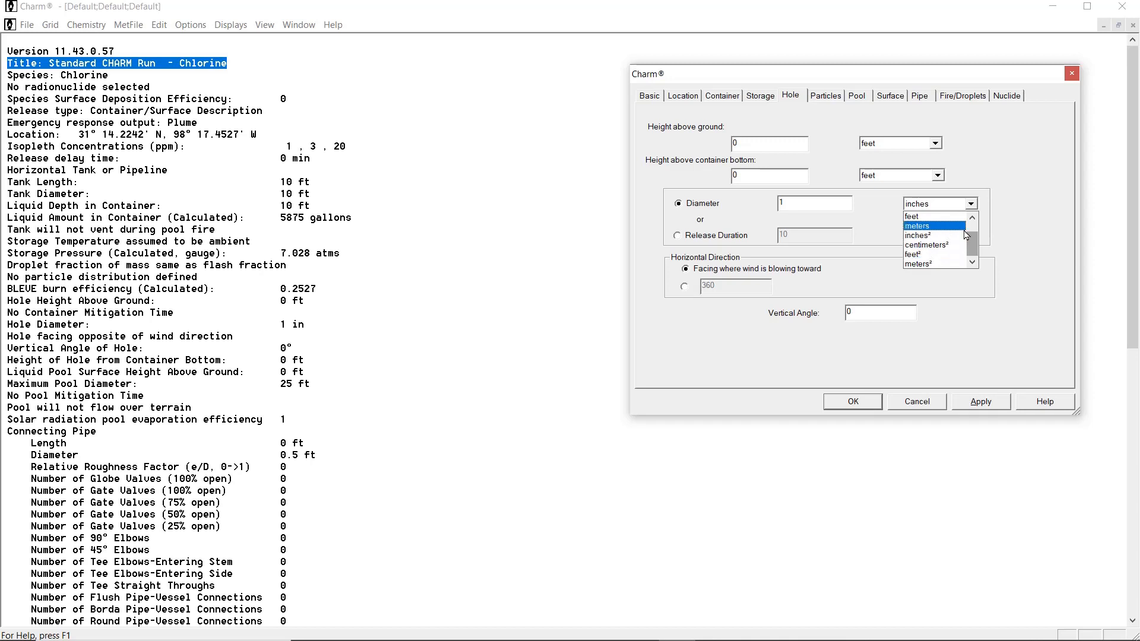
drag(974, 243, 974, 237)
click(1018, 203)
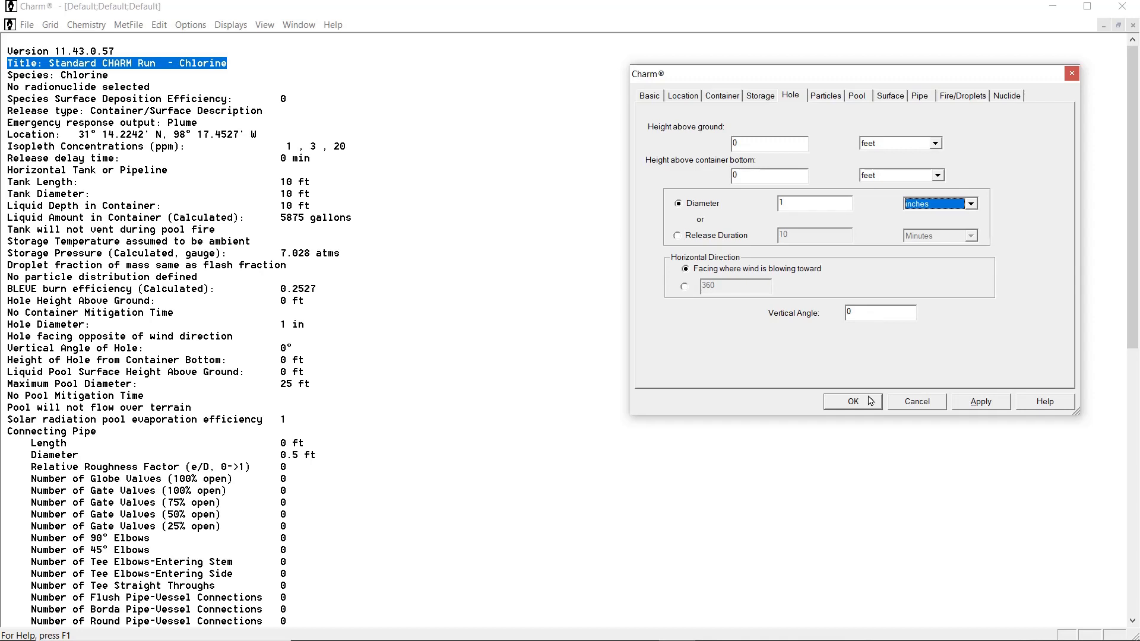
click(827, 97)
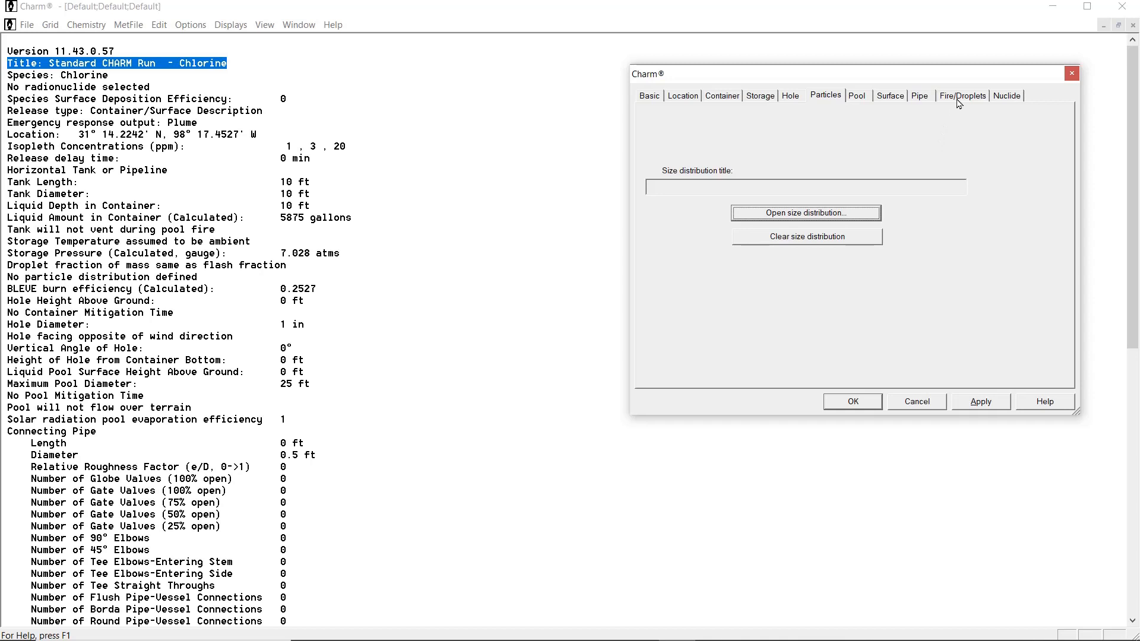
click(857, 97)
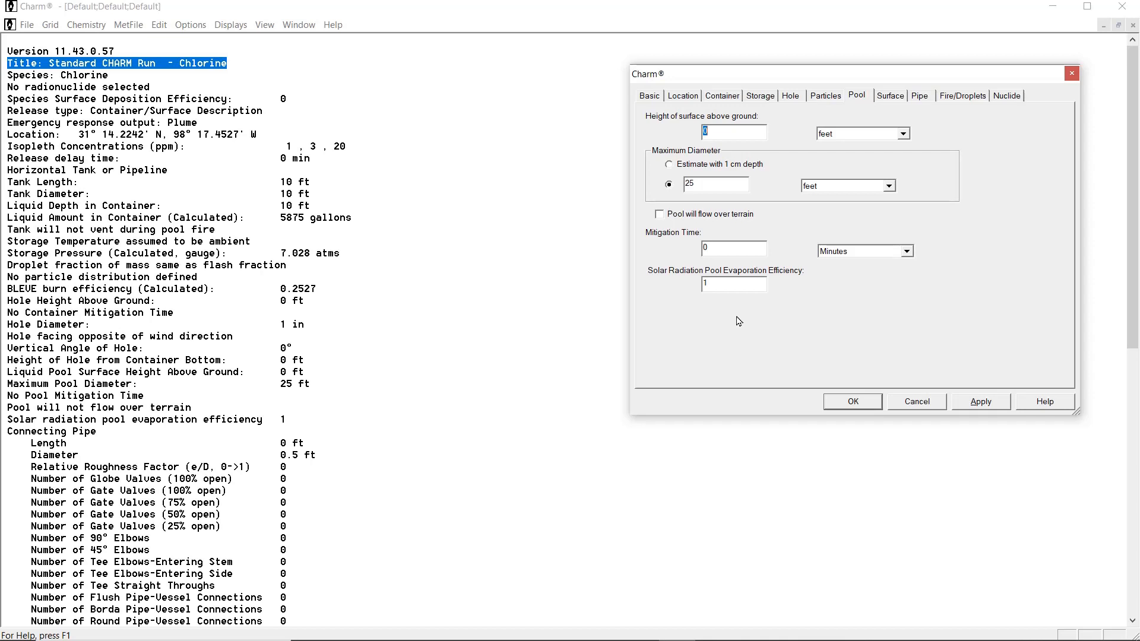
Step: Examine the pool's surface parameters and the available surface types, including User-defined surface, keeping Dirt as the type
click(894, 96)
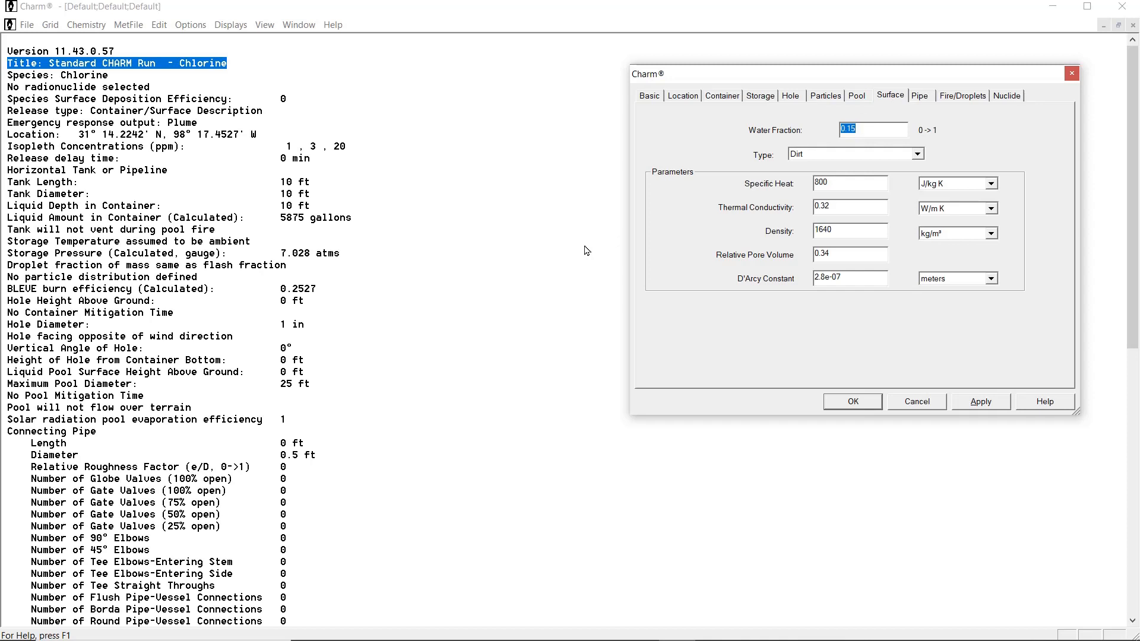
click(918, 155)
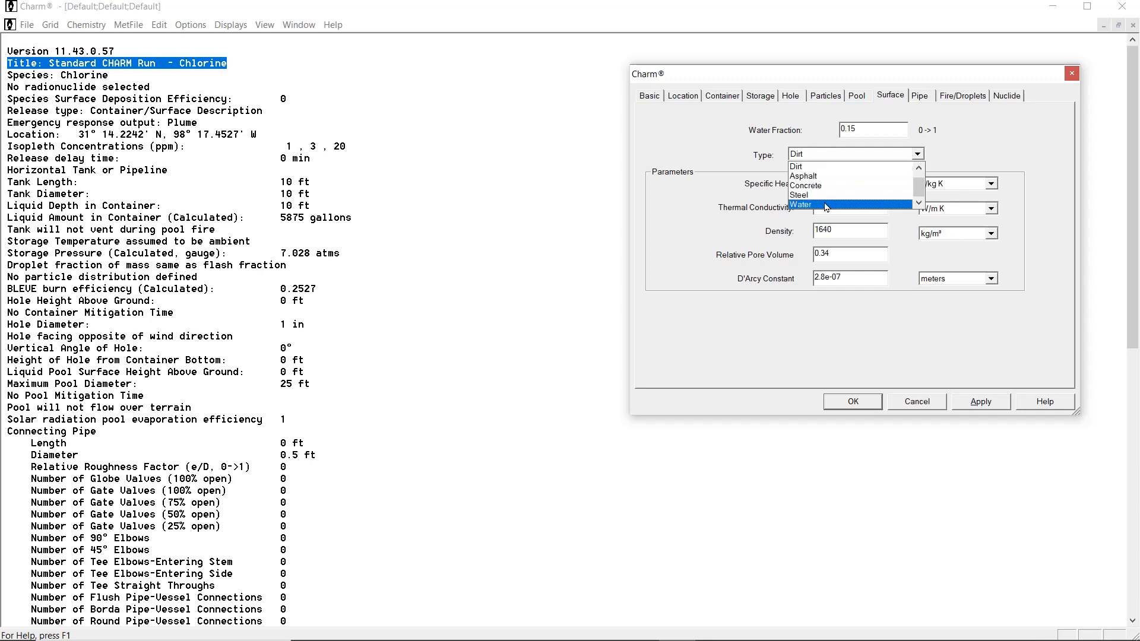
click(968, 126)
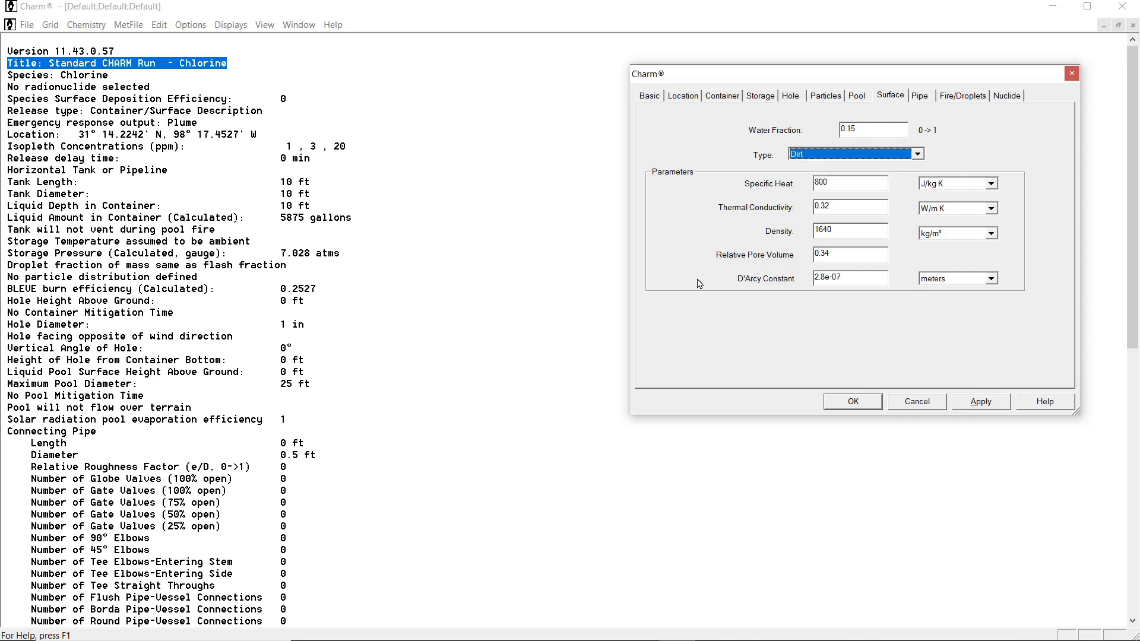
click(918, 154)
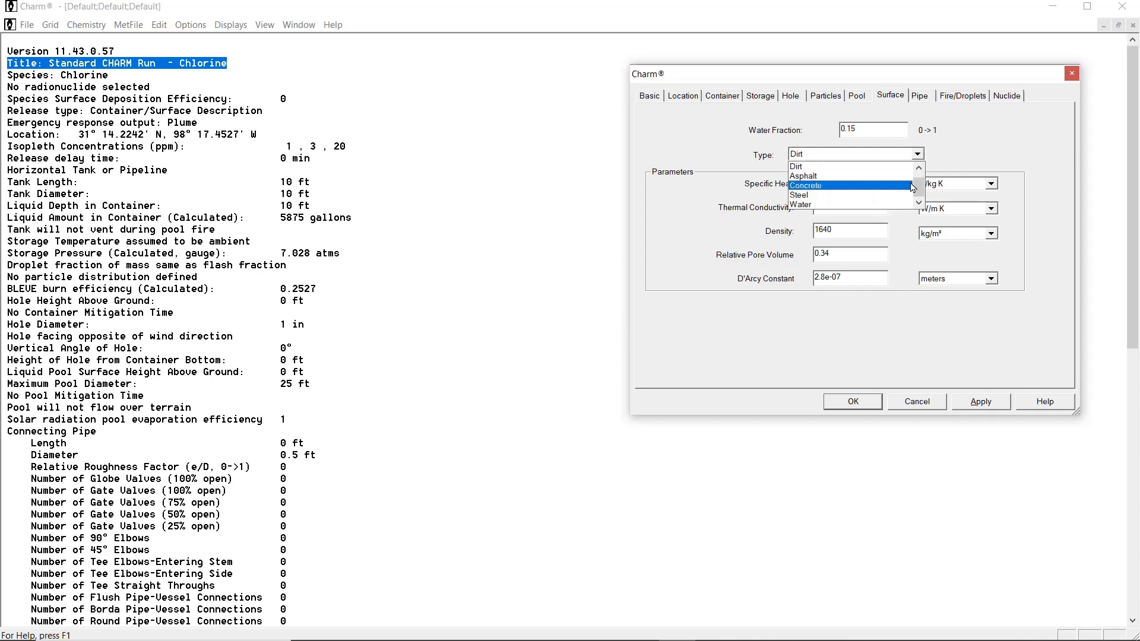
scroll(922, 189, up, 1)
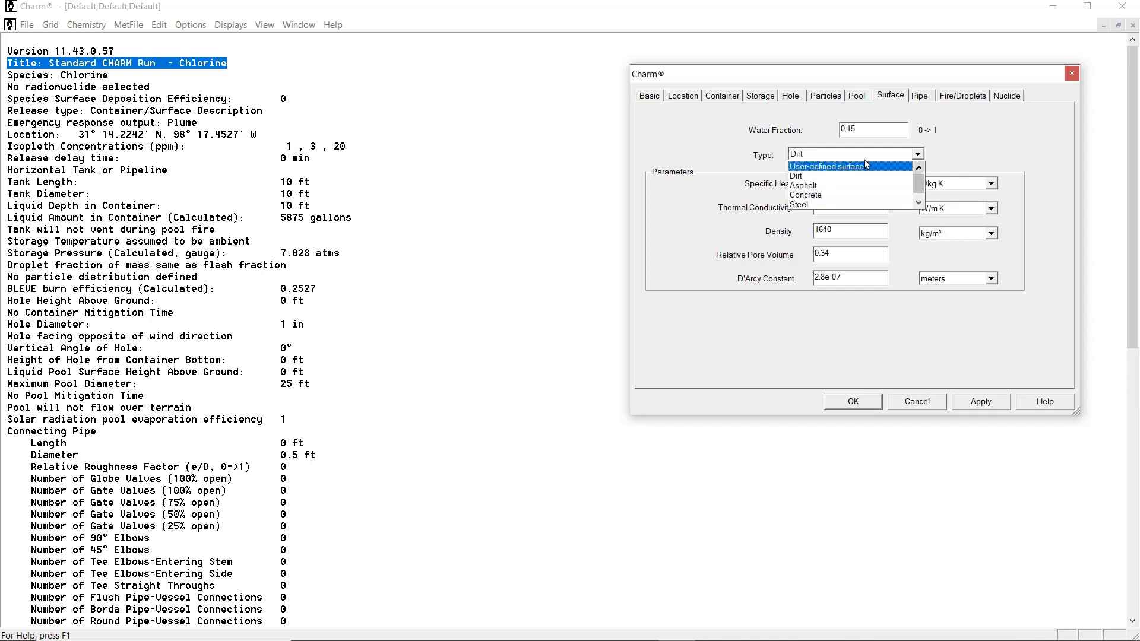
click(995, 145)
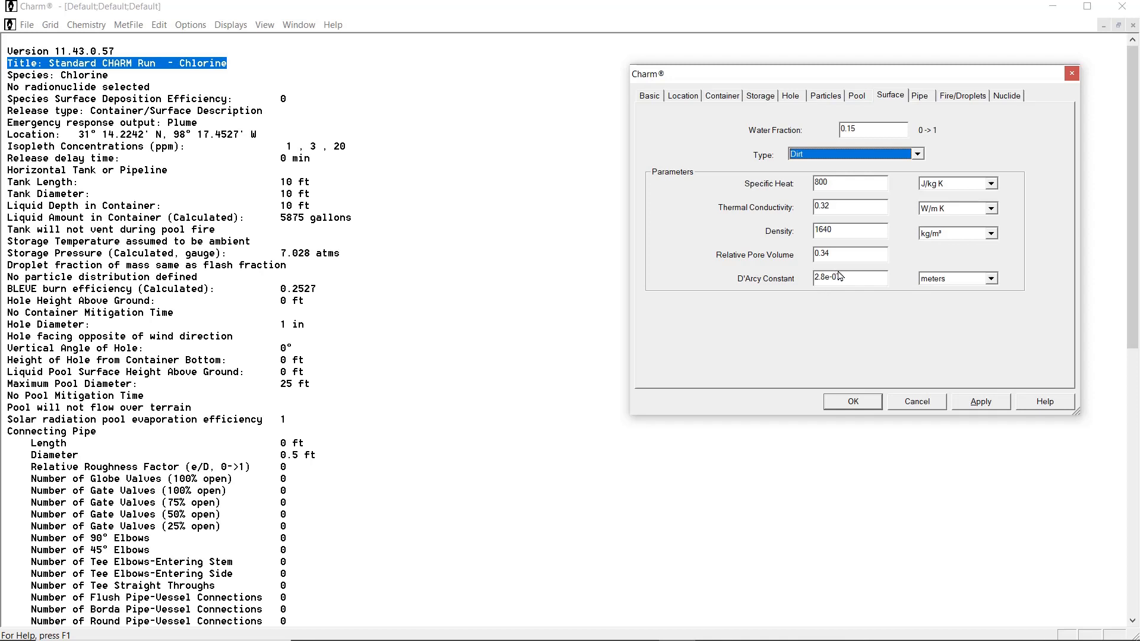
Step: Examine the connecting pipe settings and the fire and droplet options, leaving container venting during a pool fire turned off
click(925, 96)
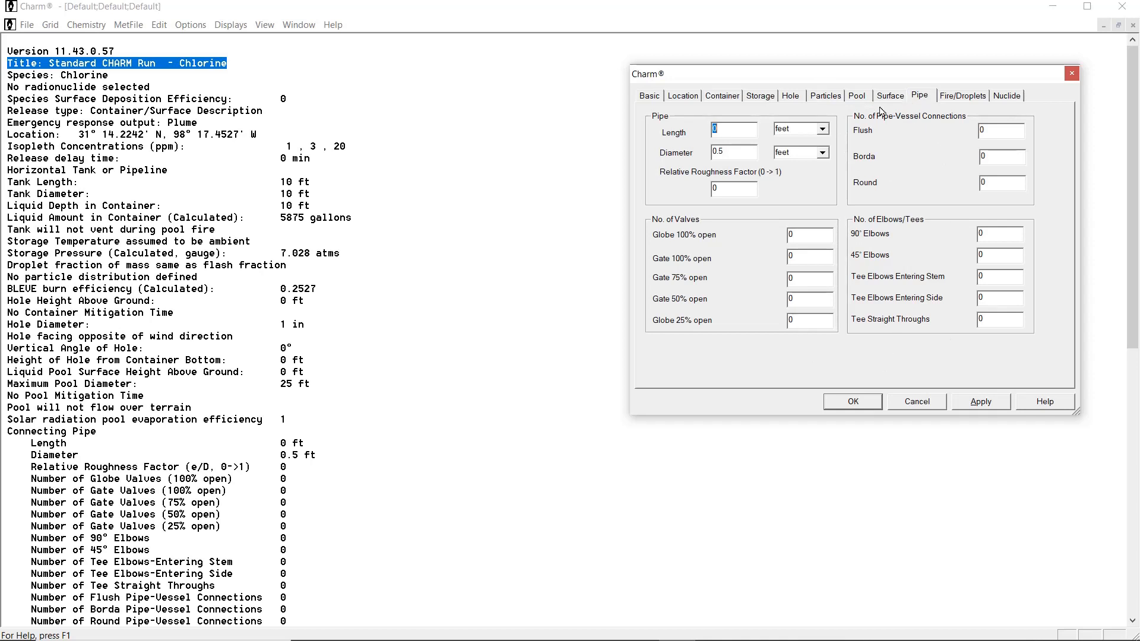
click(955, 95)
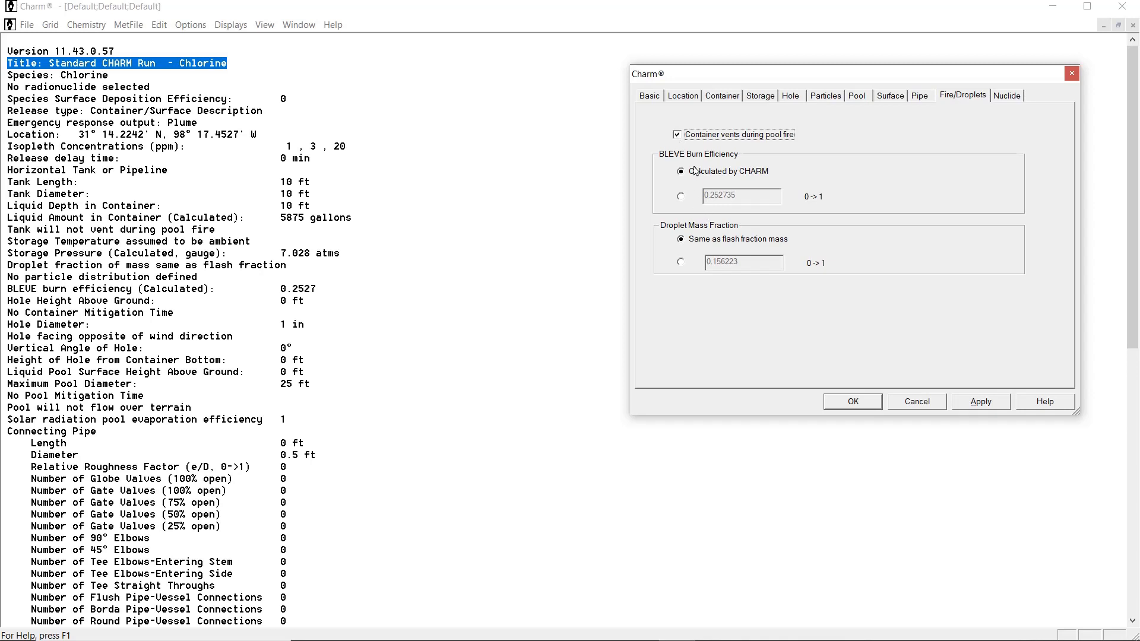
click(677, 135)
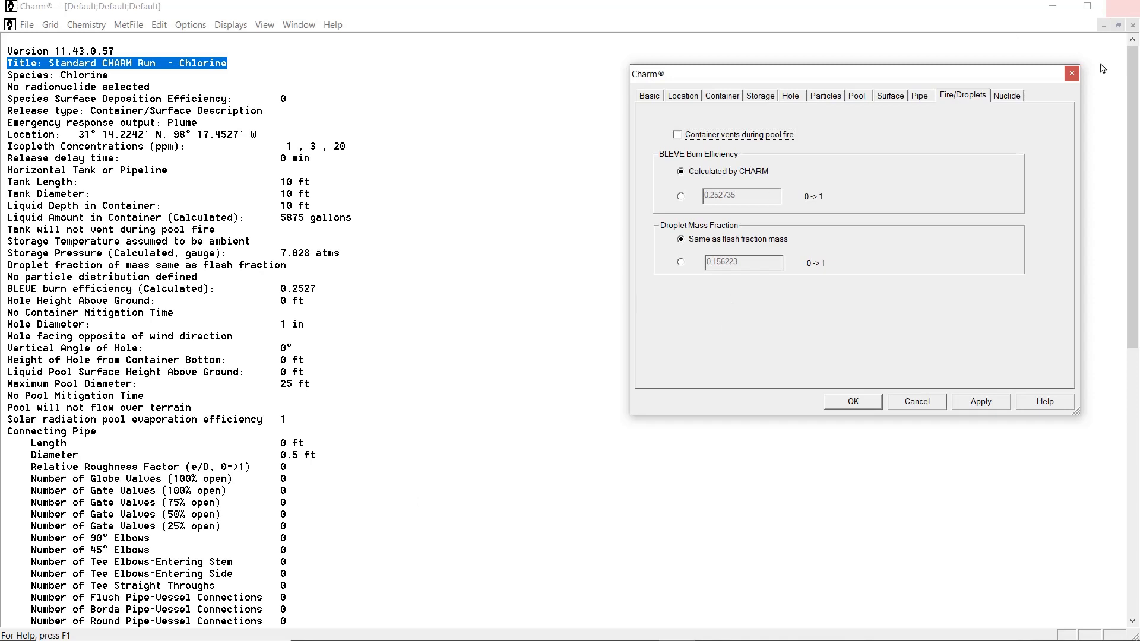
Step: Look through the nuclide list, keep None selected and accept the release description
click(1010, 96)
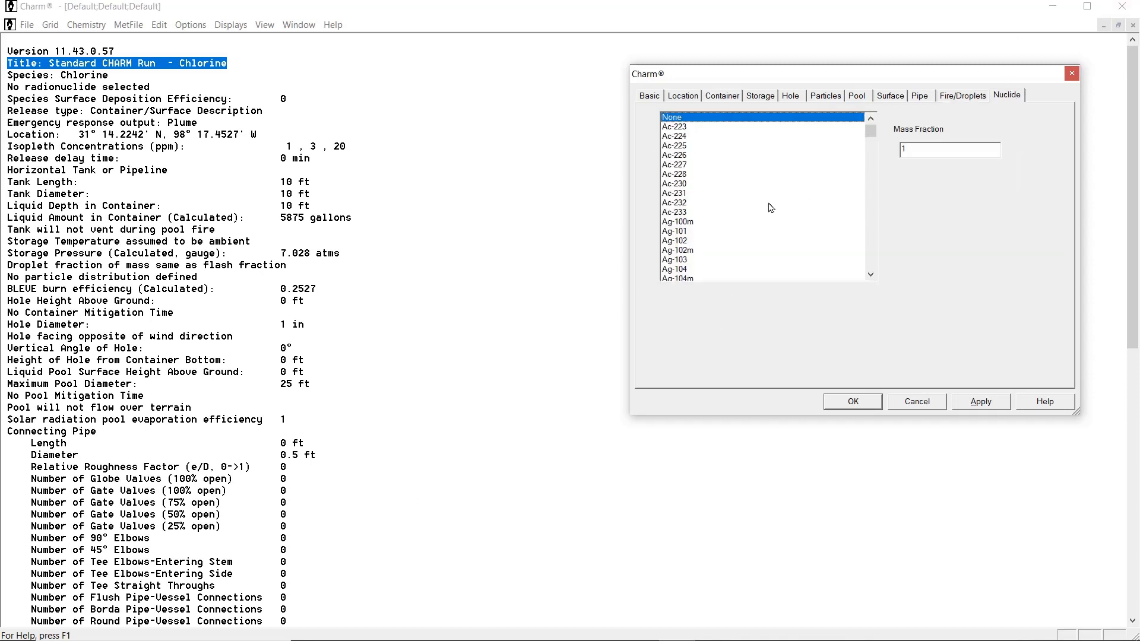
scroll(774, 216, down, 9)
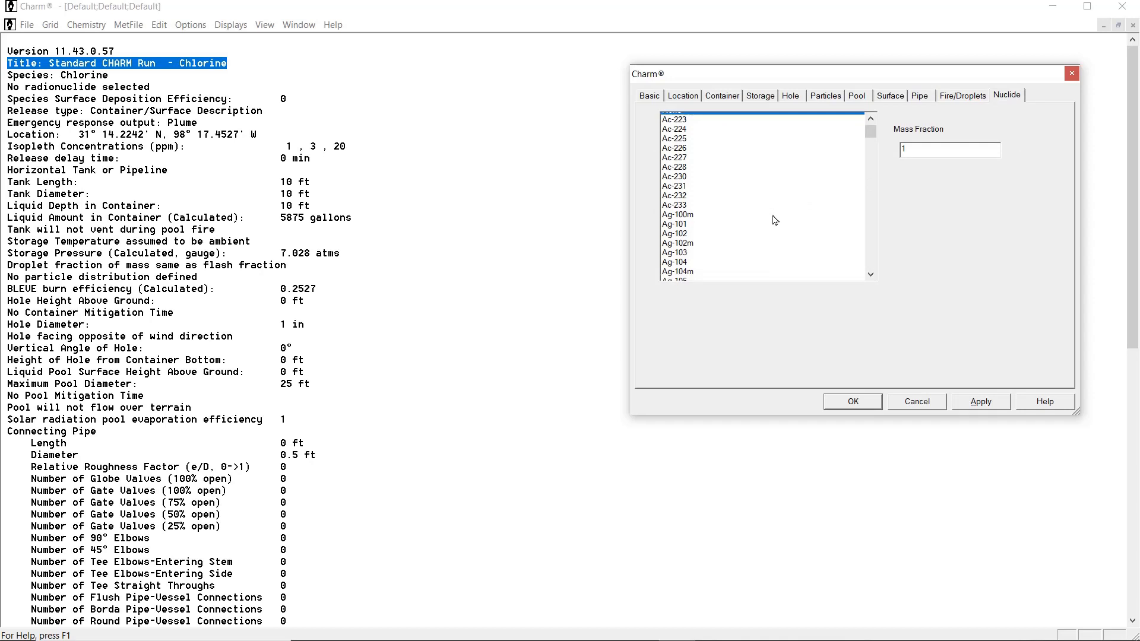
scroll(785, 229, down, 6)
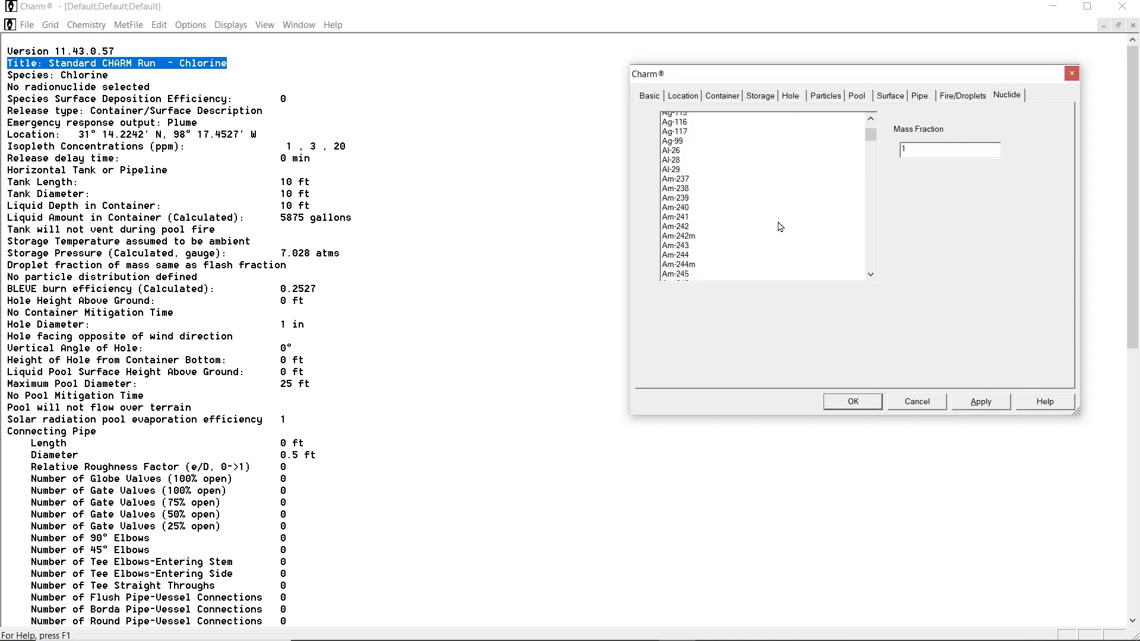
scroll(775, 243, down, 12)
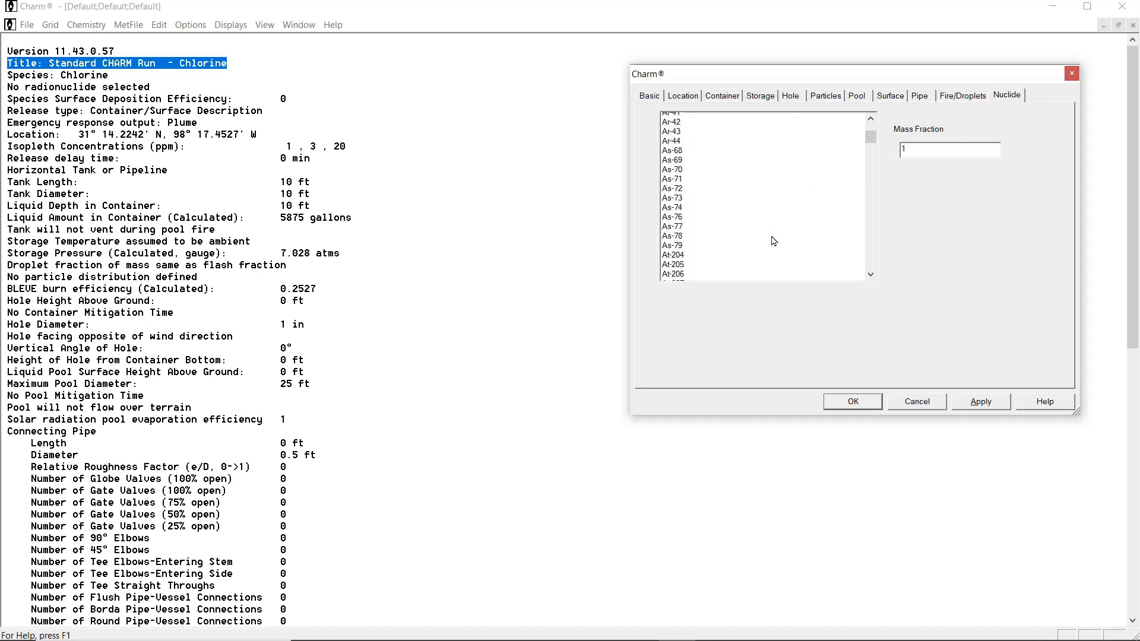
scroll(771, 256, down, 8)
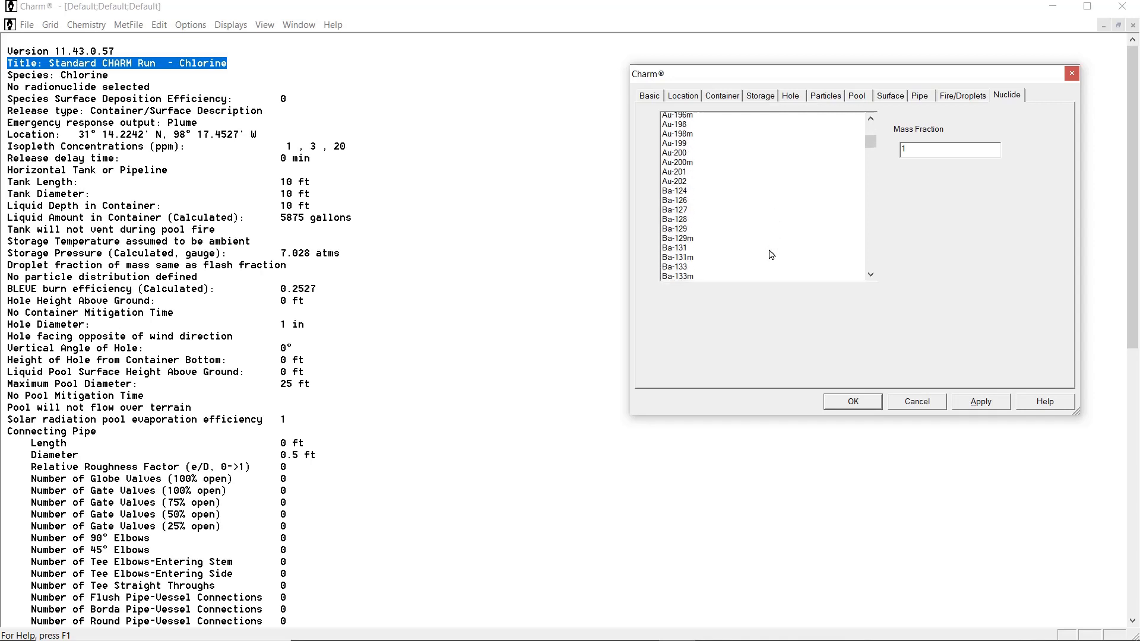
scroll(771, 257, down, 1)
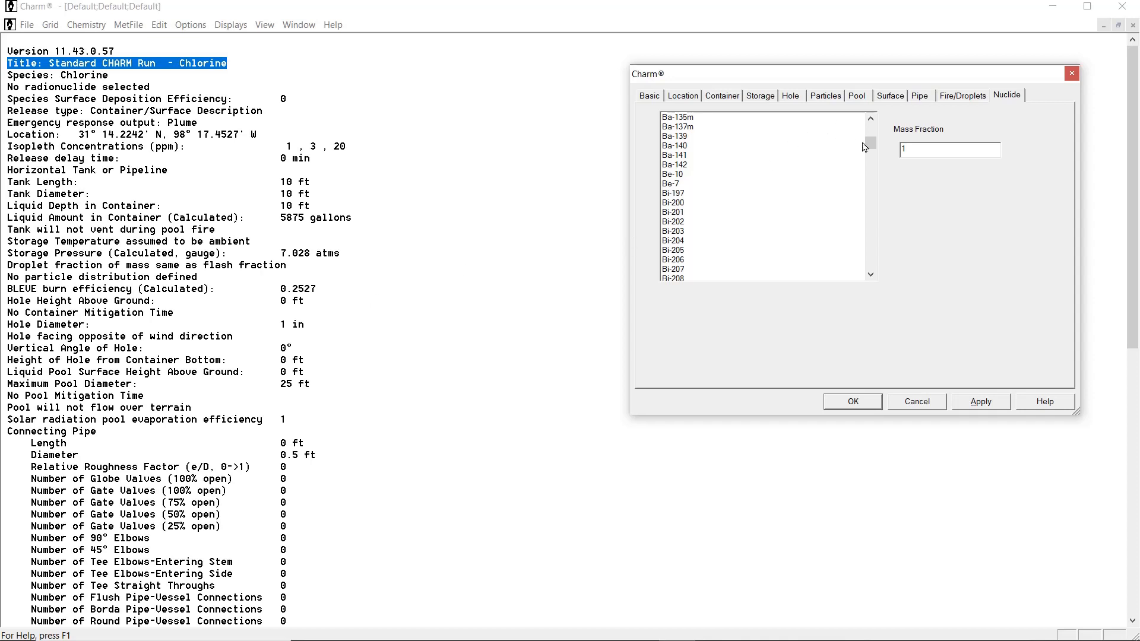
mouse_move(870, 147)
mouse_down()
mouse_move(861, 162)
mouse_move(867, 149)
mouse_up()
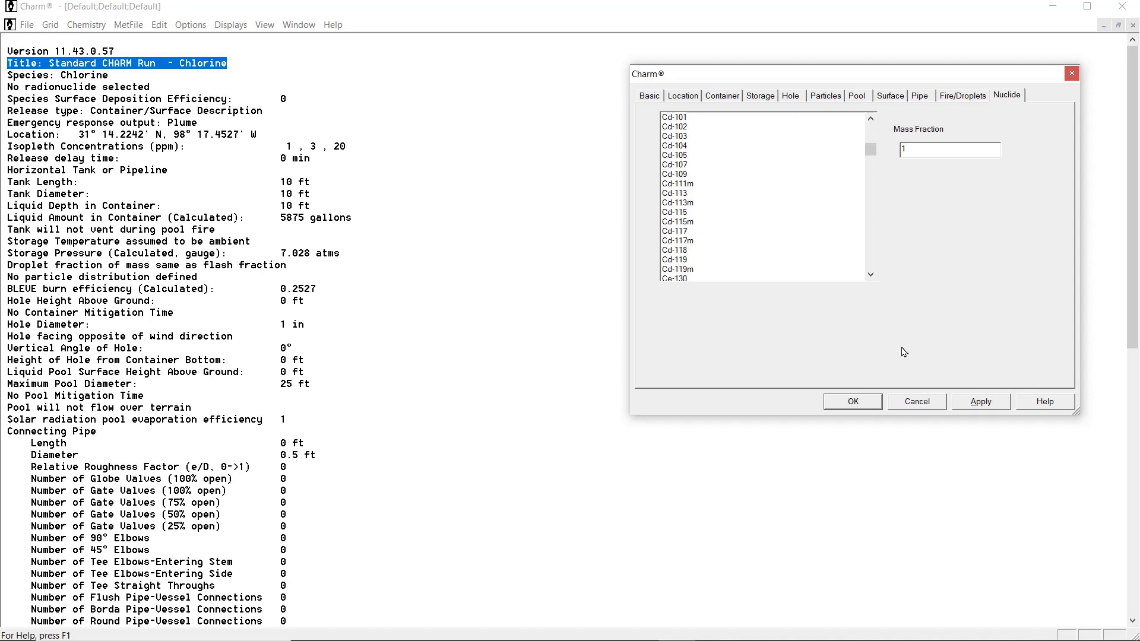
click(853, 402)
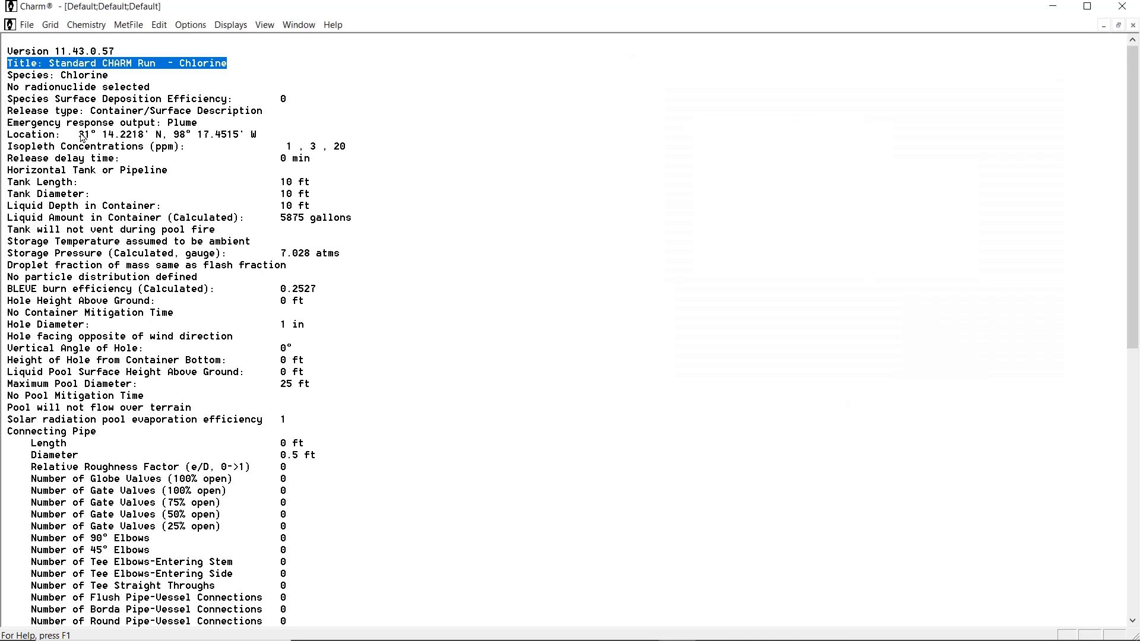
click(25, 28)
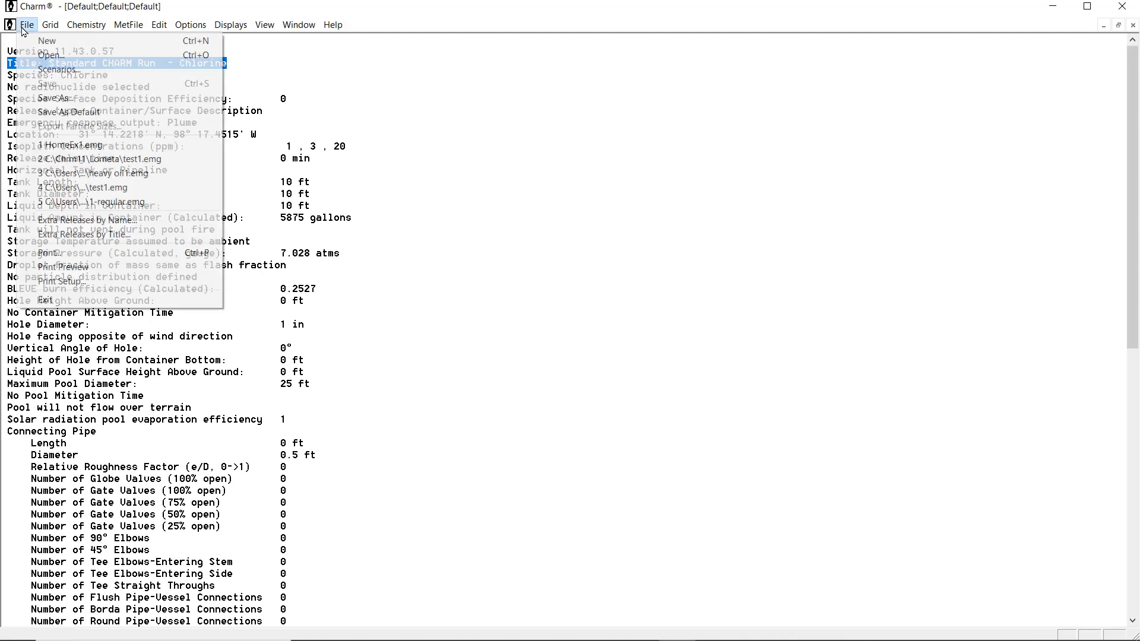
click(70, 100)
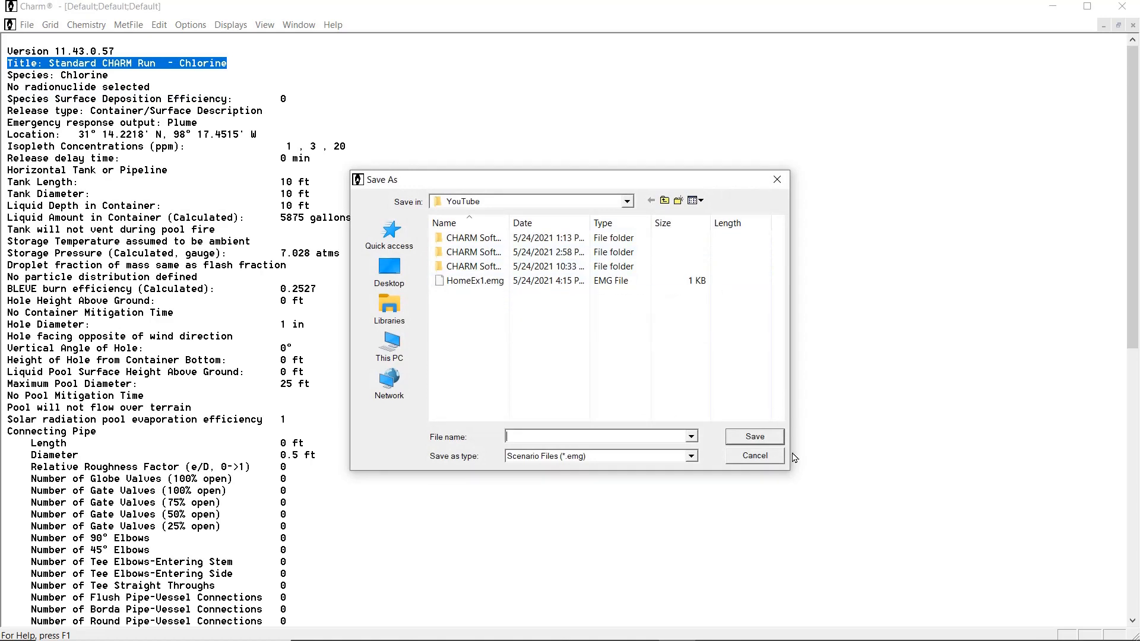
click(752, 456)
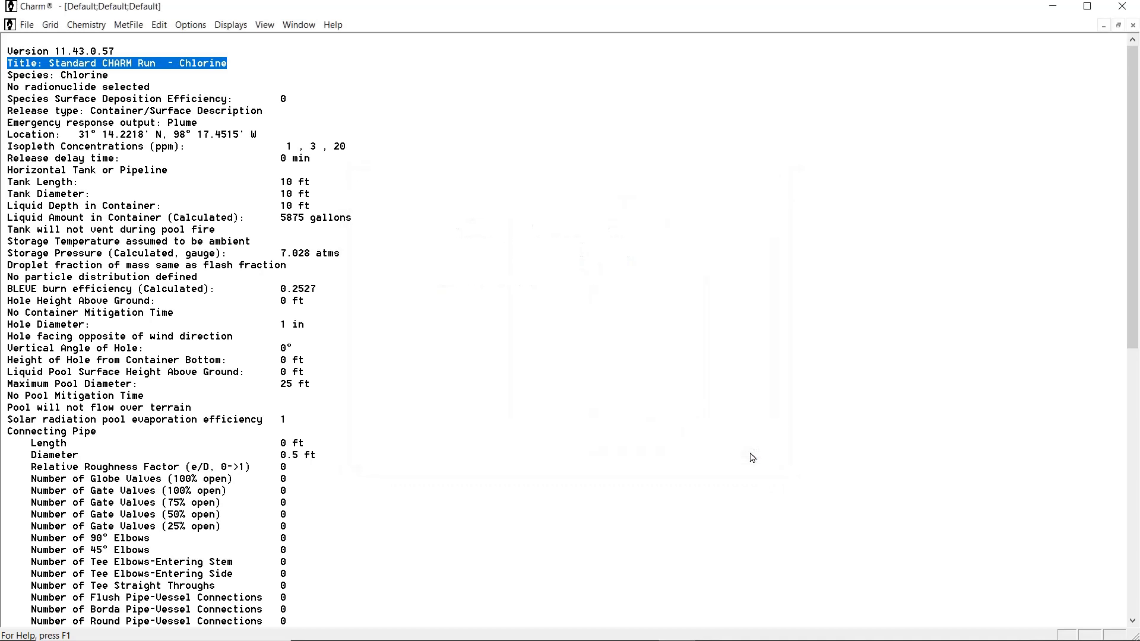